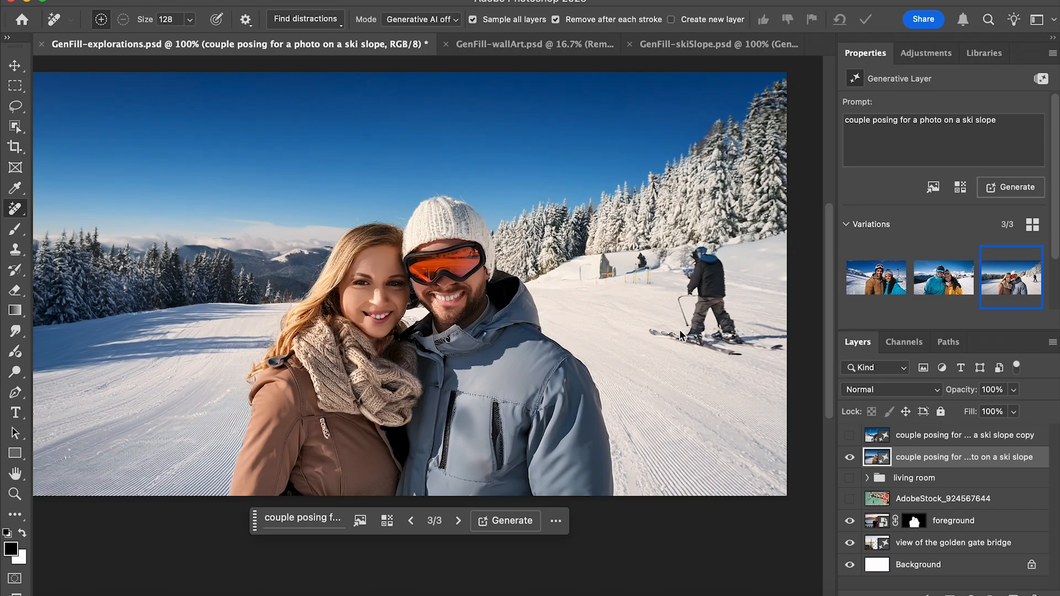
Brush over the skier on the slope behind the couple with the Remove tool.
mouse_move(657, 336)
mouse_down()
mouse_move(685, 327)
mouse_move(741, 343)
mouse_move(732, 312)
mouse_move(692, 297)
mouse_move(697, 262)
mouse_up()
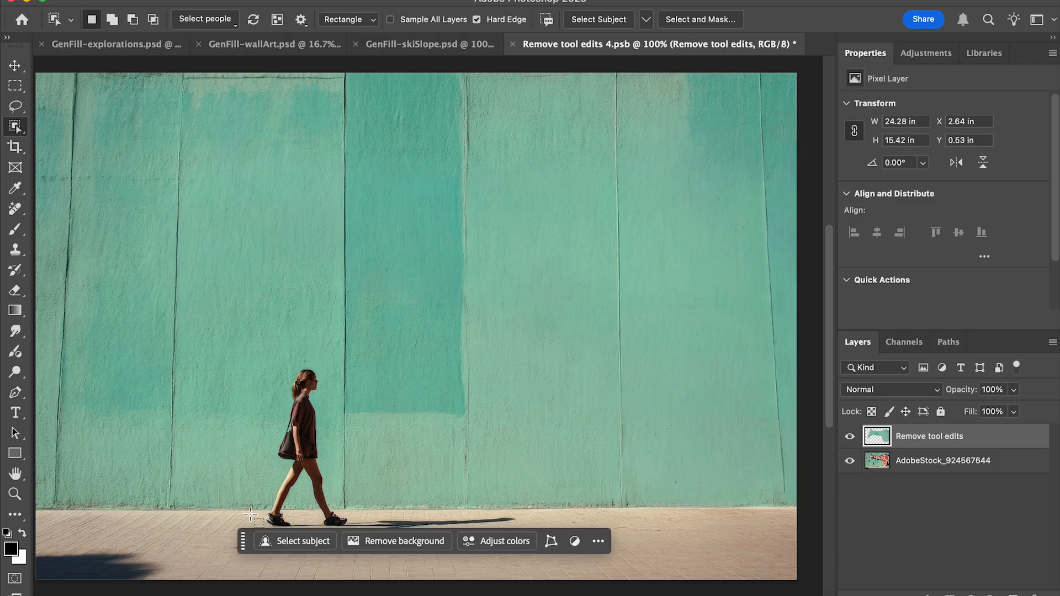
In GenFill-wallArt.psd, select the lion head on the wall and generate a Generative Fill with an empty prompt.
click(668, 1)
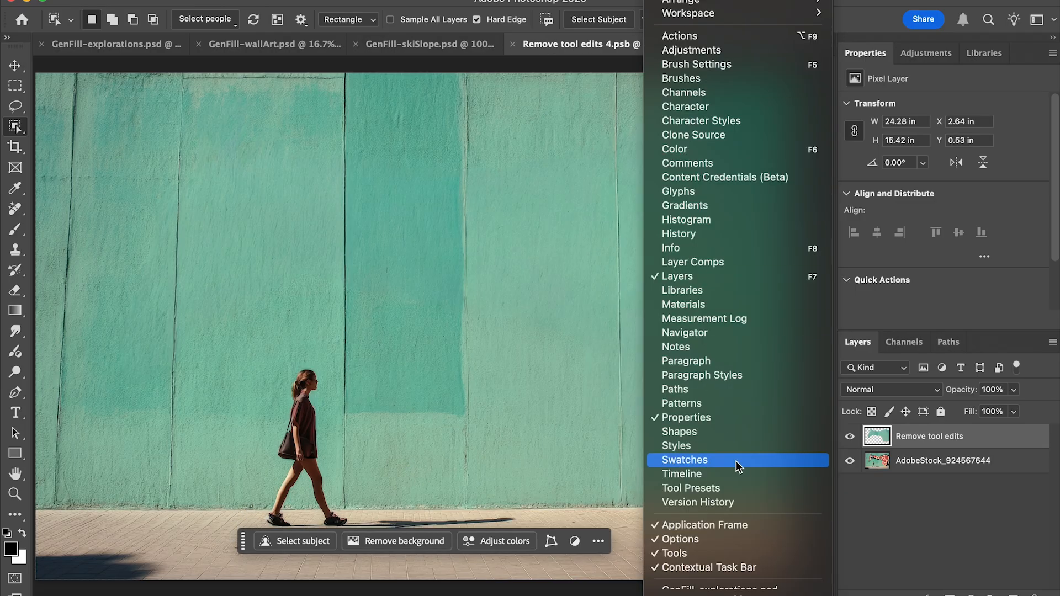
scroll(706, 527, down, 2)
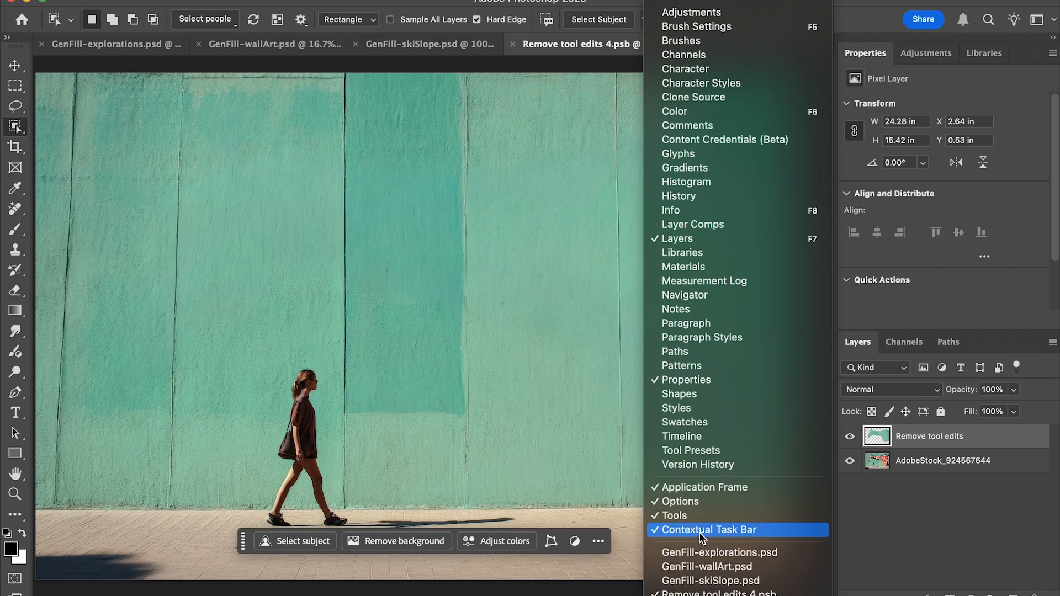
click(706, 566)
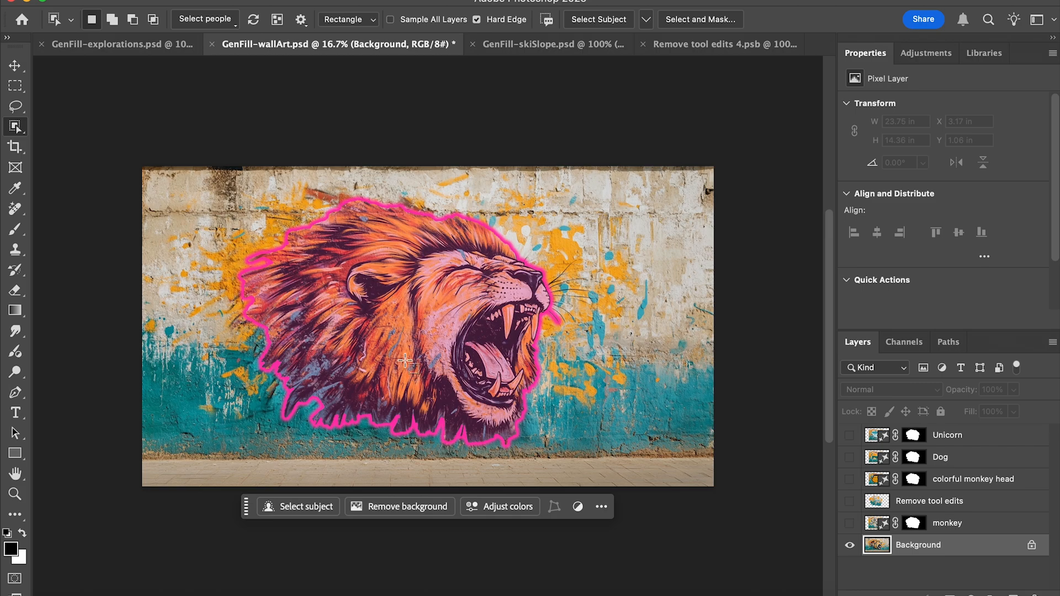
click(404, 359)
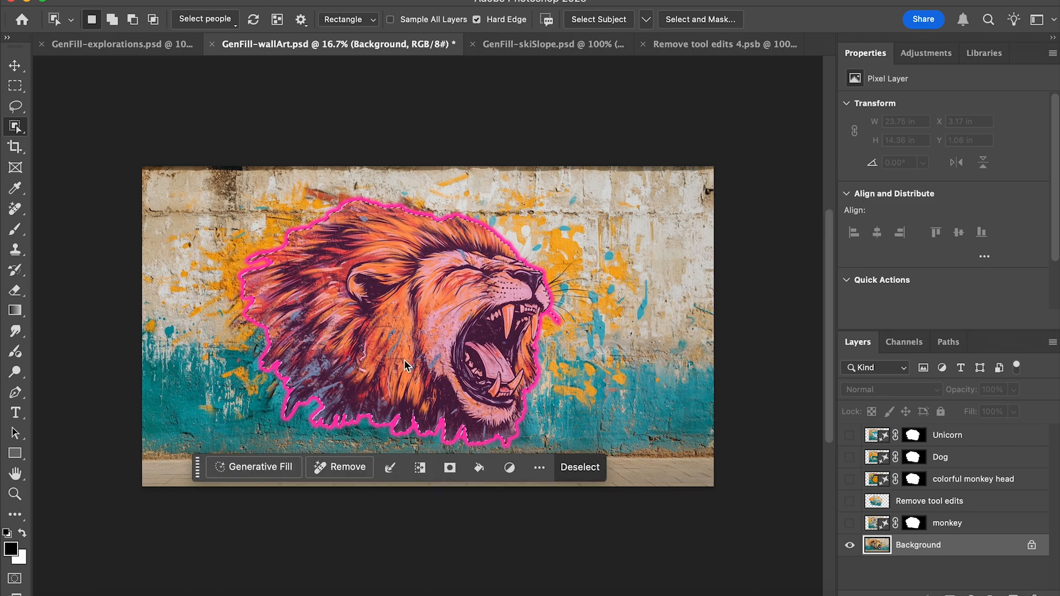
click(271, 470)
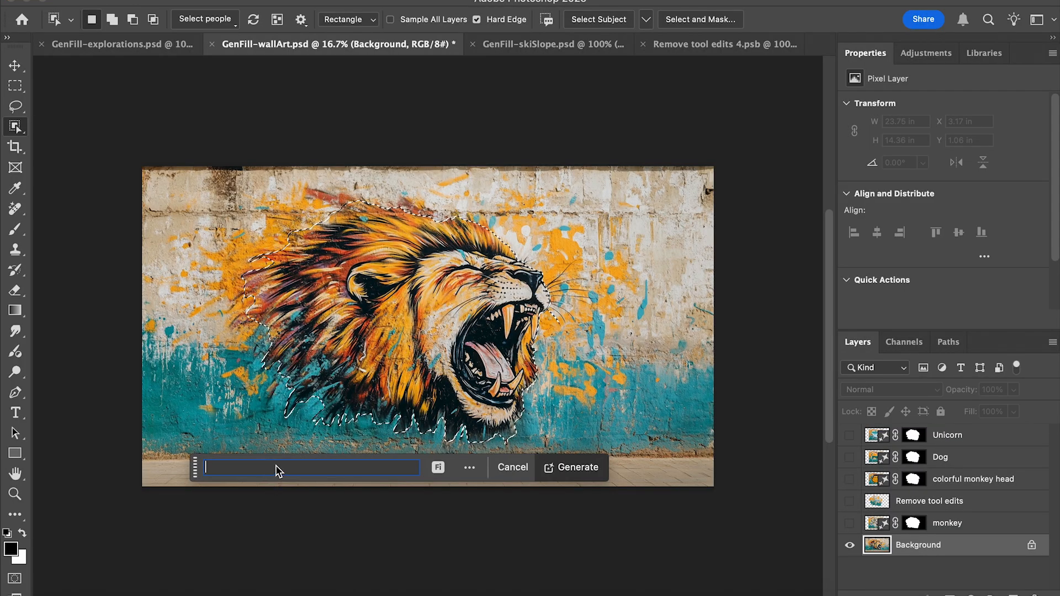
click(573, 469)
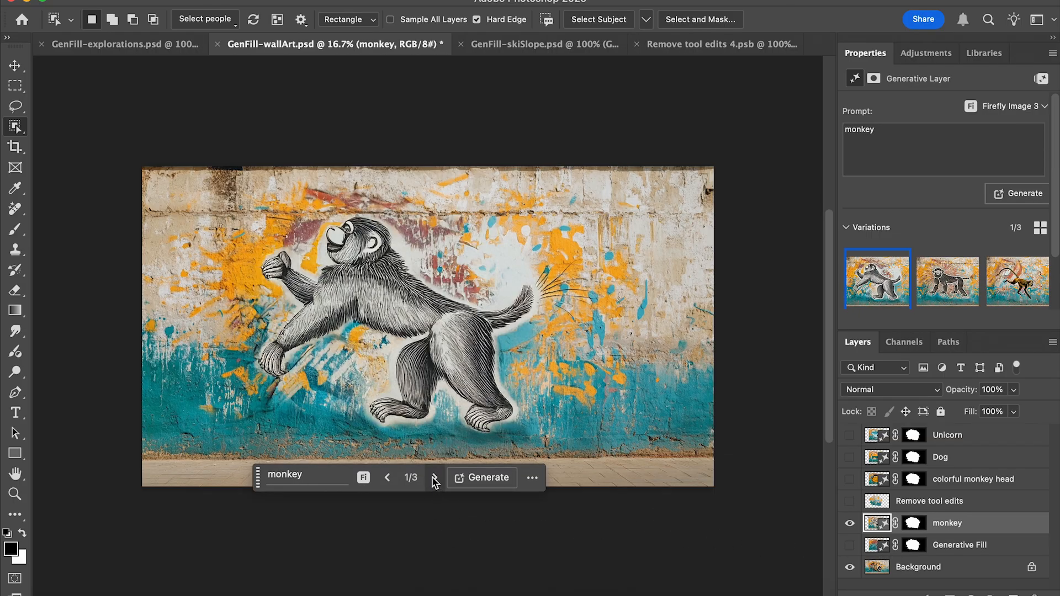
Show the third variation of the monkey layer and extend its prompt to "monkey ill".
click(434, 478)
click(434, 478)
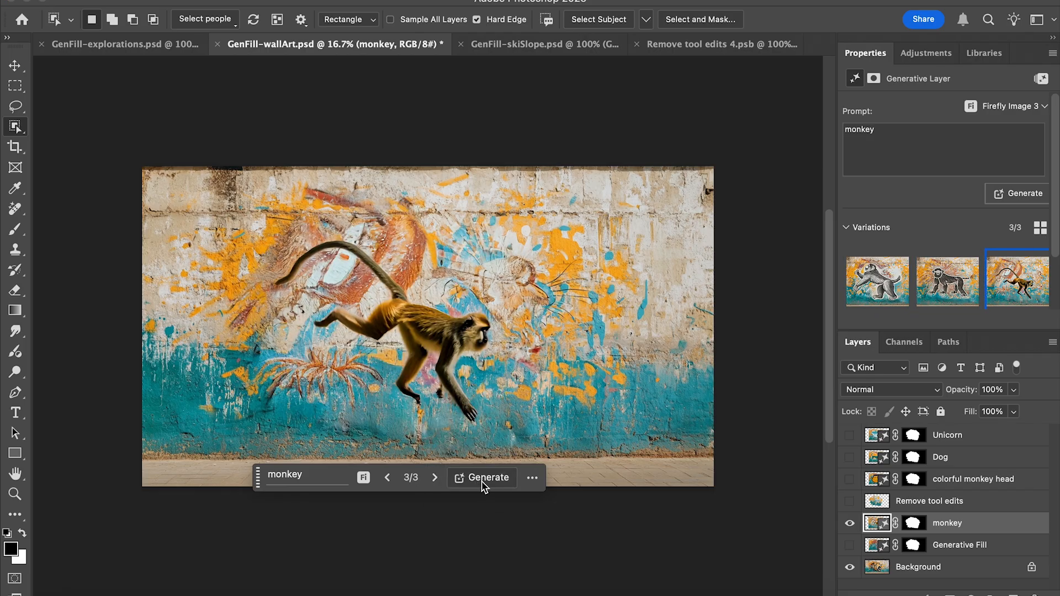
click(317, 478)
text(illustrat...)
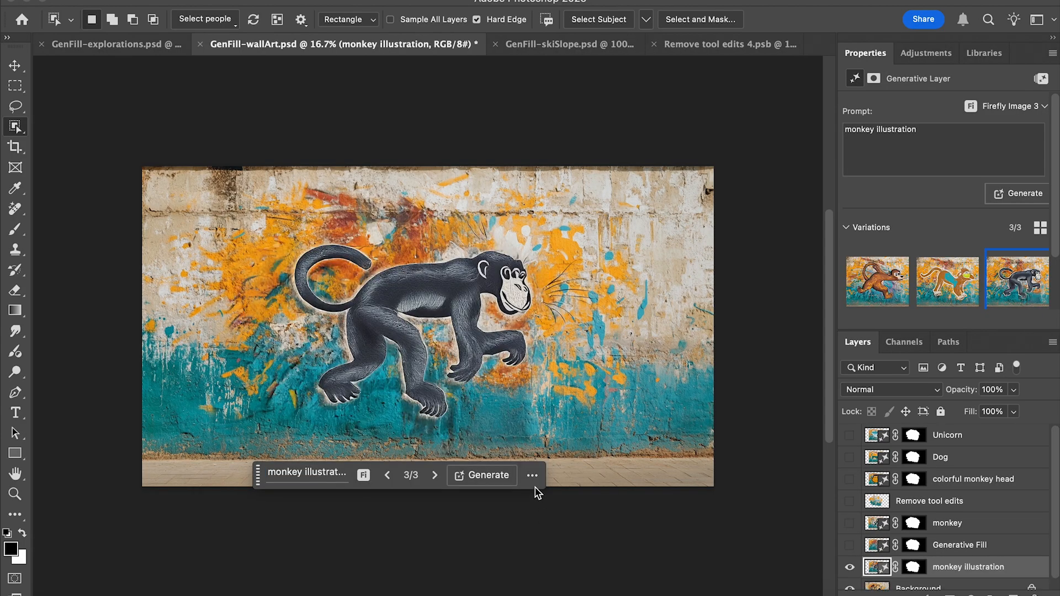
click(533, 477)
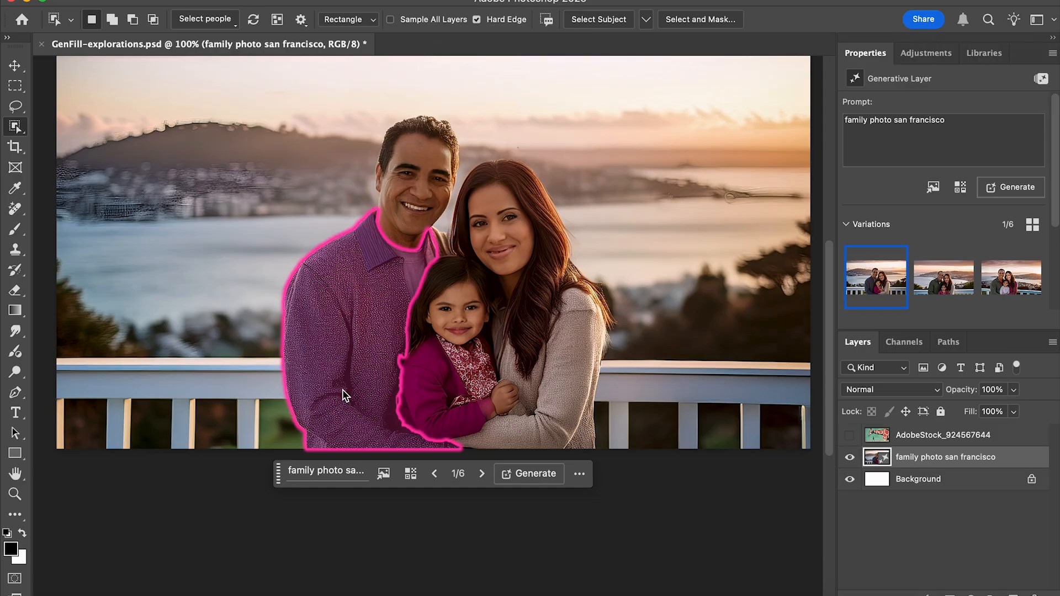
Select the man's jacket in the family photo and start a Generative Fill on it.
click(351, 361)
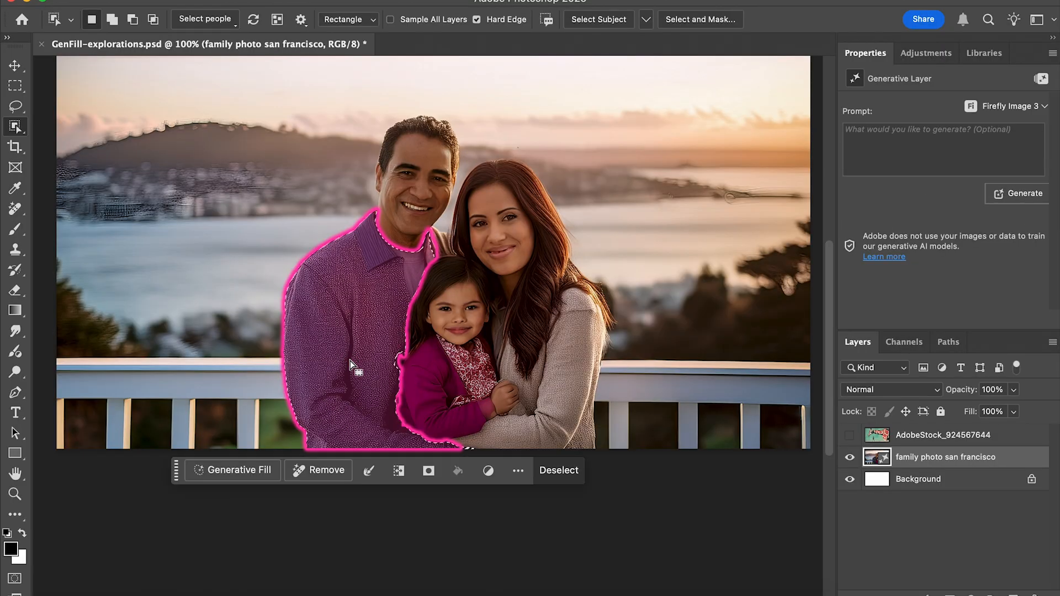
click(261, 476)
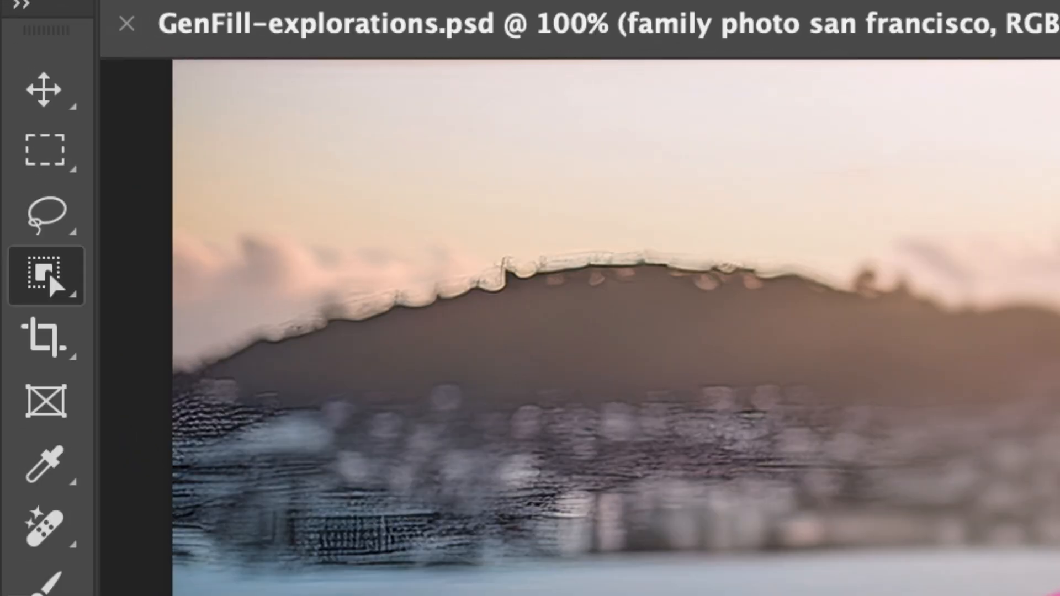
Select the man's upper clothes through people detection and generate a fill with the prompt "black sweater".
click(227, 19)
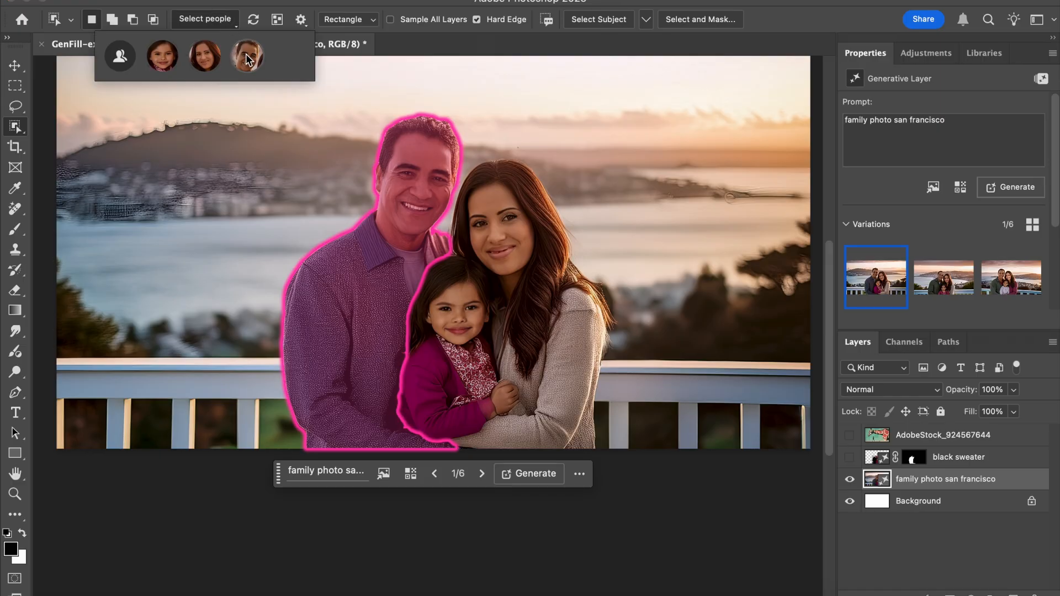
click(247, 57)
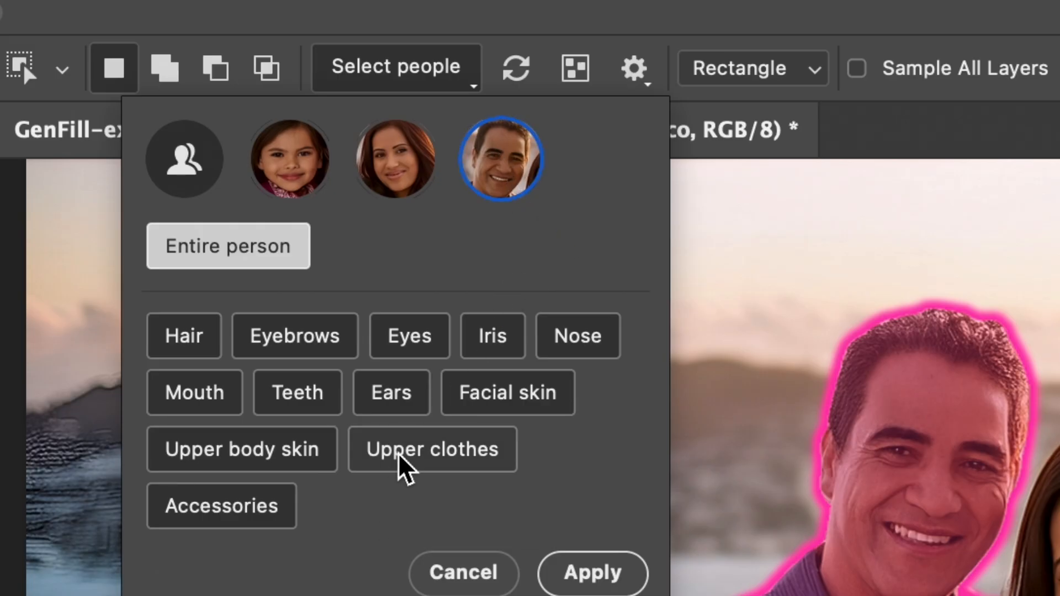
click(399, 455)
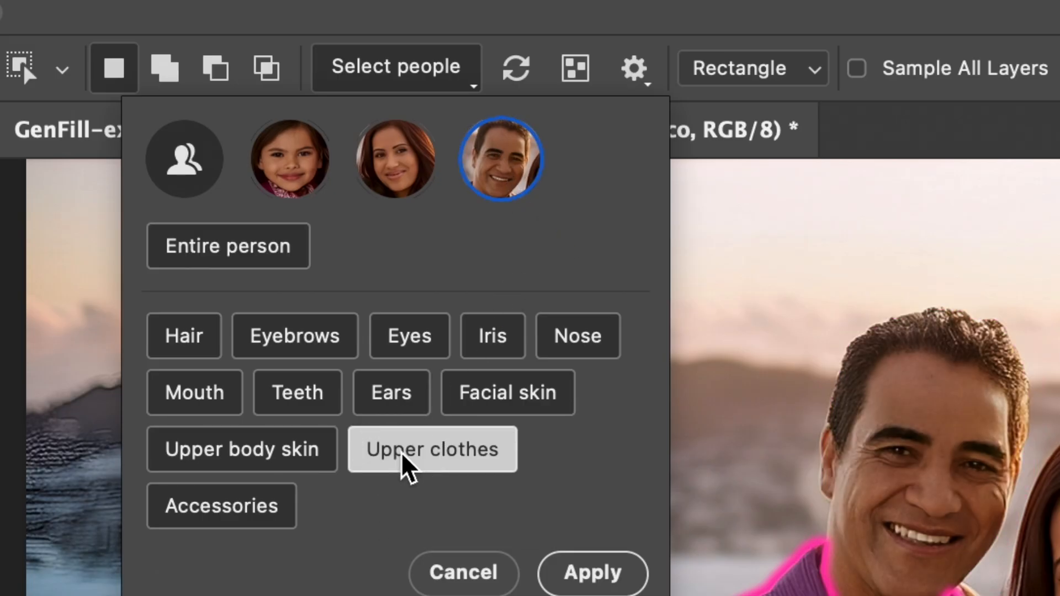
click(587, 574)
text(e)
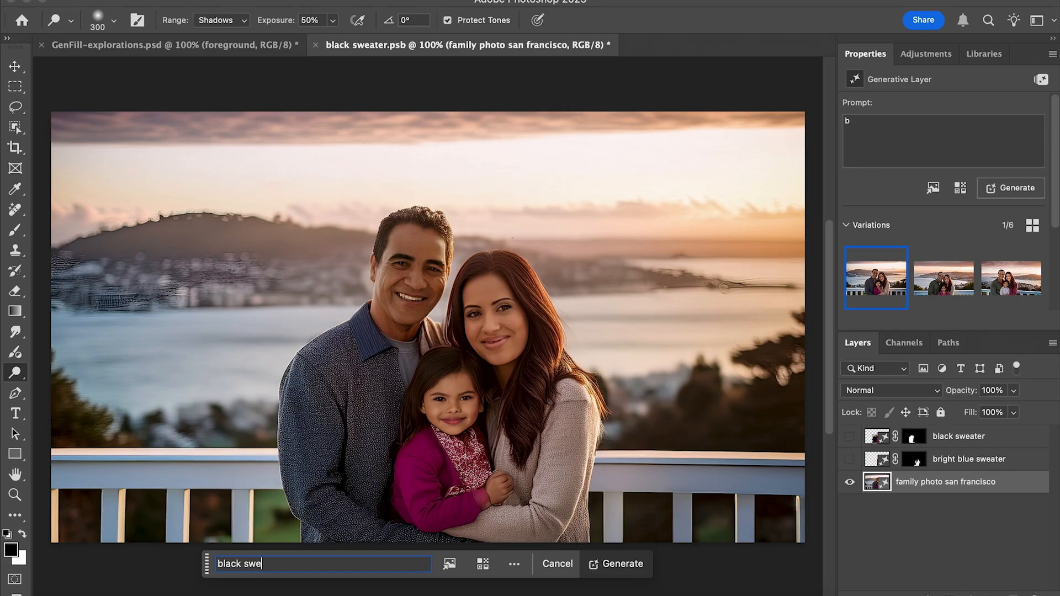
text(ater)
key(Return)
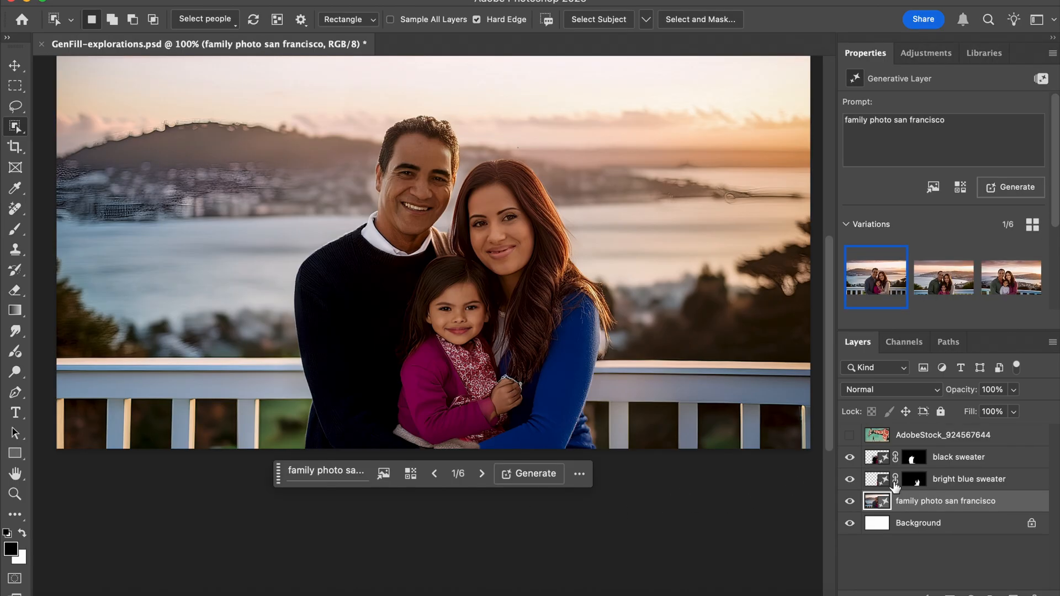
Convert the black sweater, bright blue sweater and family photo layers together into one Smart Object.
shift+click(983, 461)
right_click(984, 461)
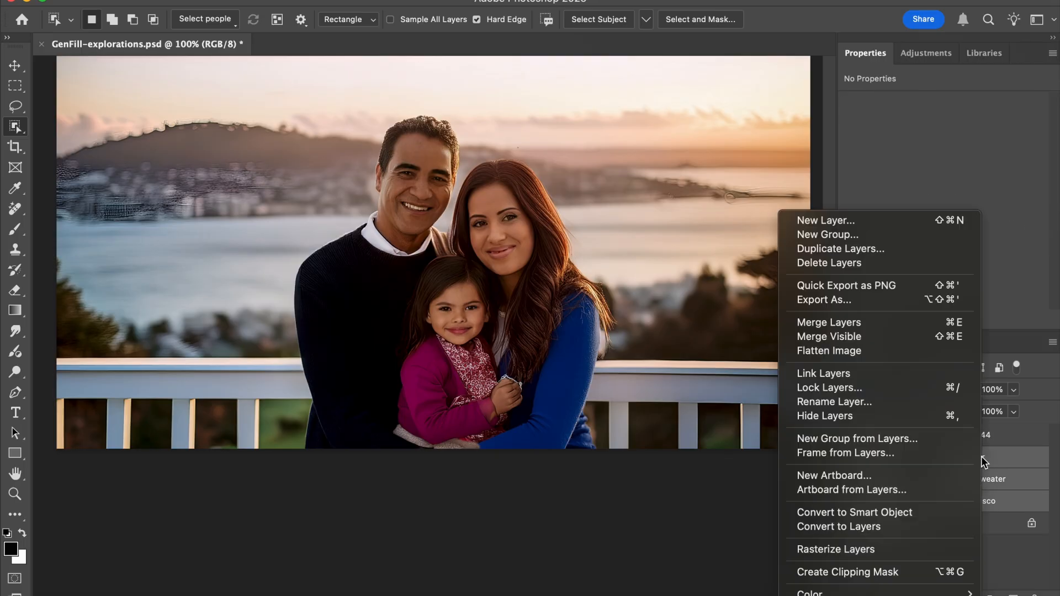
click(920, 512)
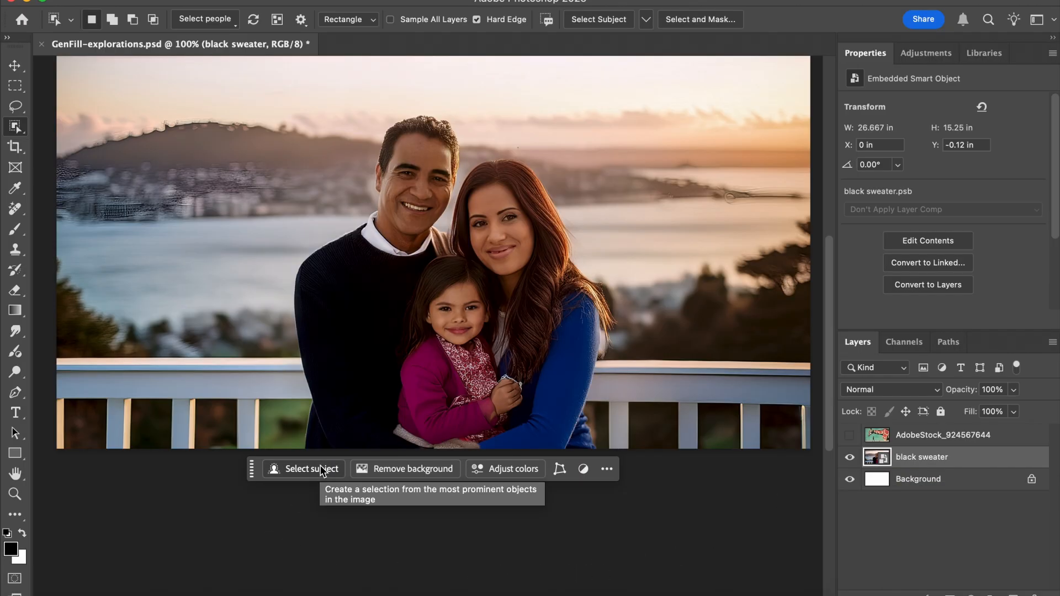
Replace the family's background with a generated "view of the golden gate bridge", view its variations and generate more.
click(376, 467)
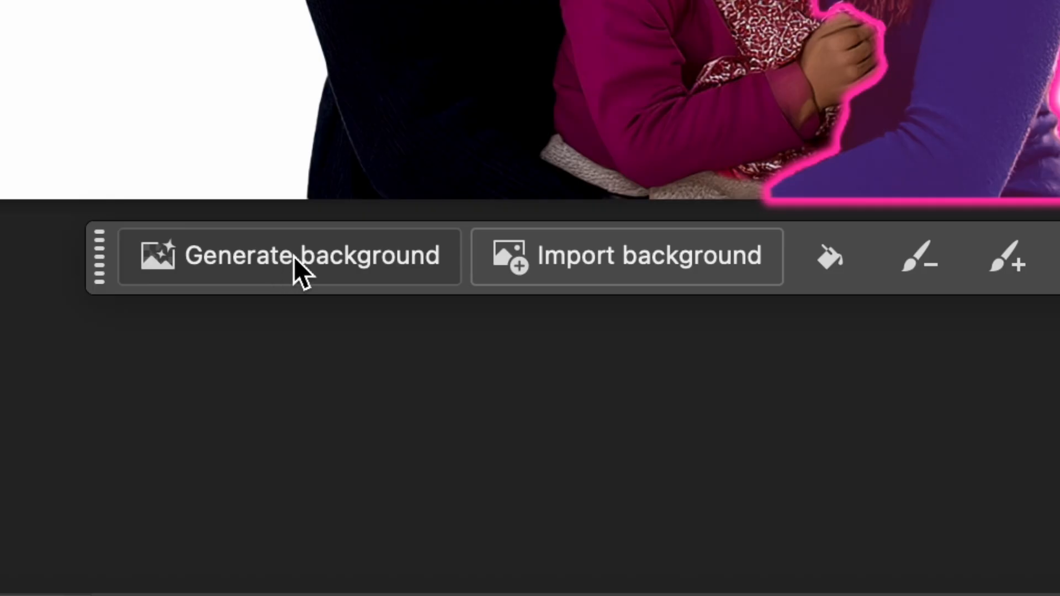
click(293, 257)
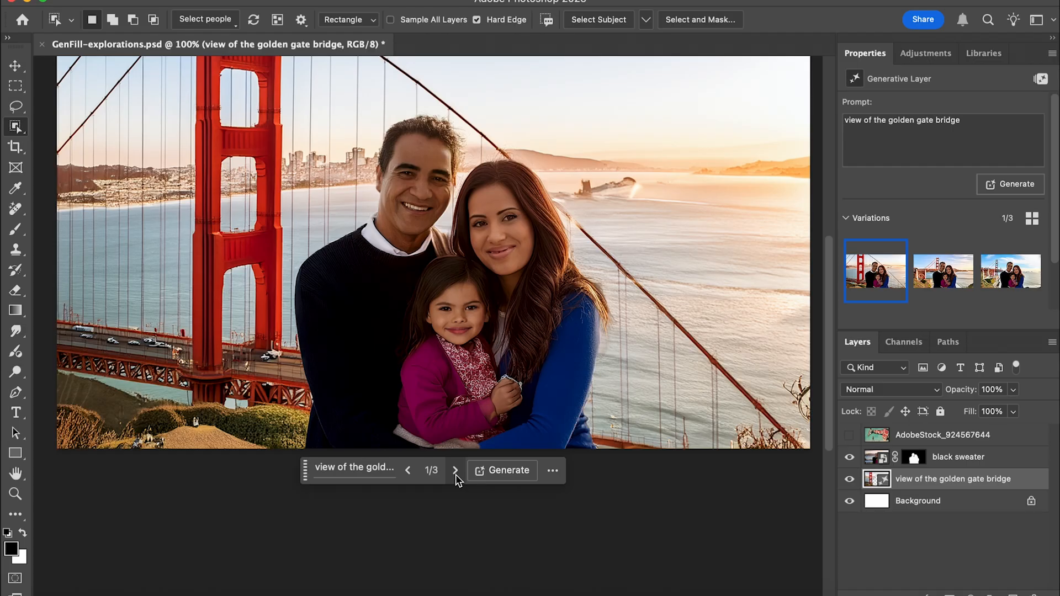
click(455, 472)
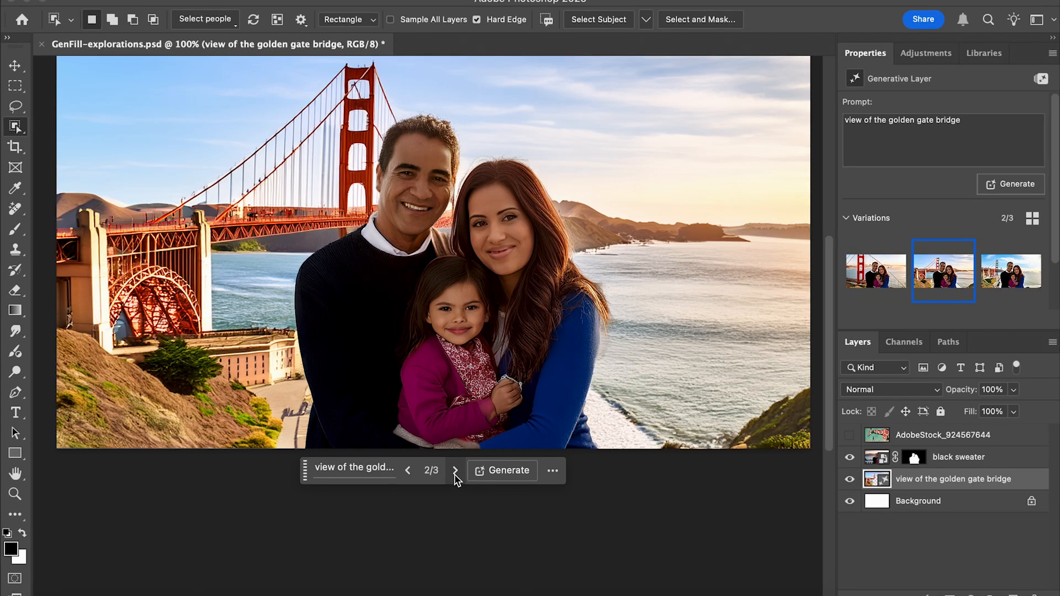
click(454, 470)
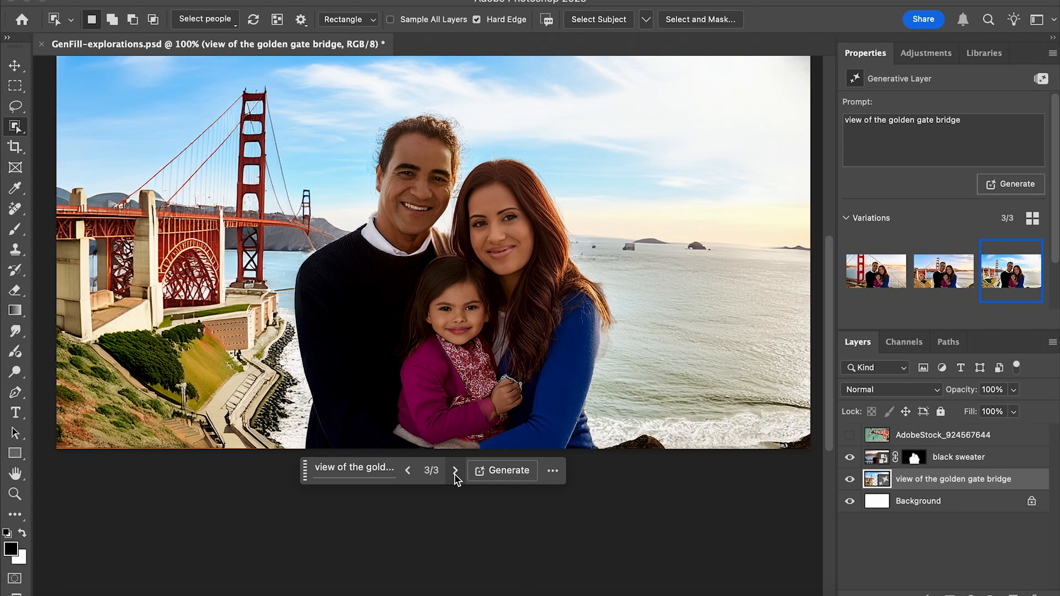
click(509, 472)
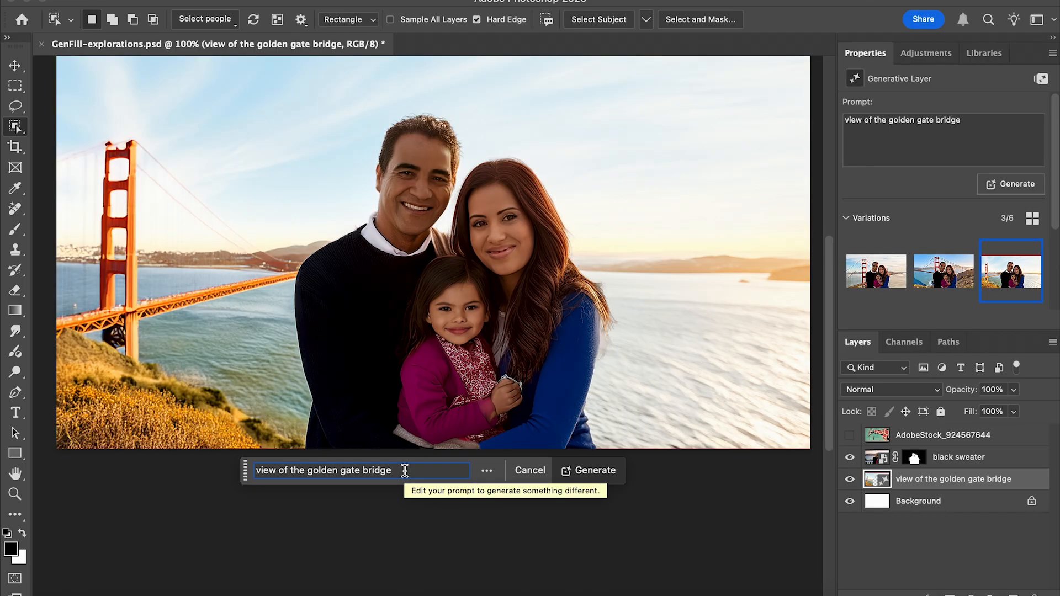
Regenerate the background with the prompt "view of the golden gate bridge at sunset" and go to the next variation.
text(at sunset)
key(Return)
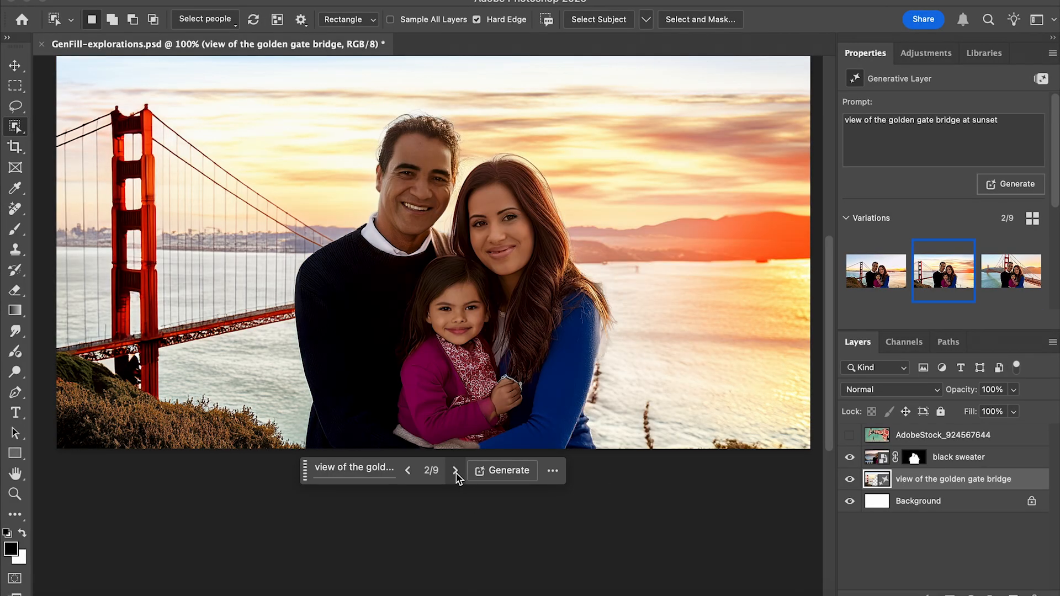
click(456, 471)
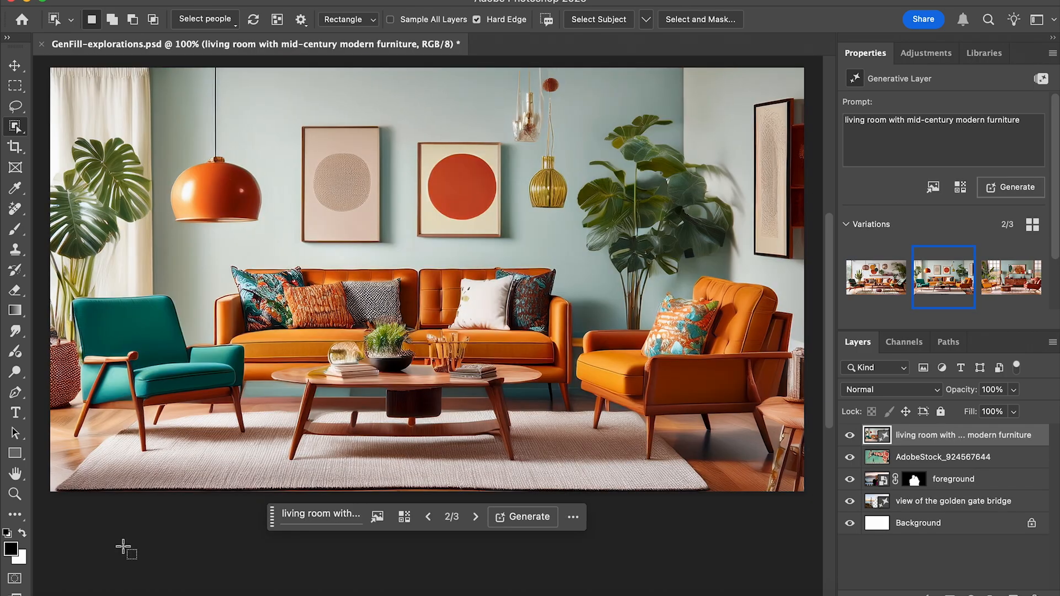
Select the teal armchair in the living room and replace it using Generative Fill with the prompt "Arm chair in blue".
click(150, 382)
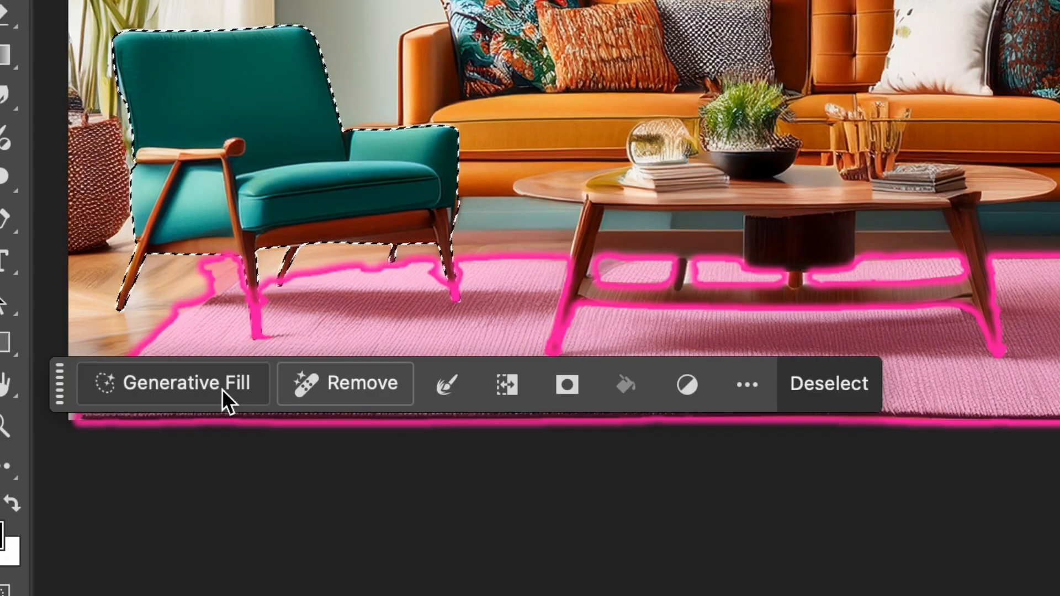
click(224, 386)
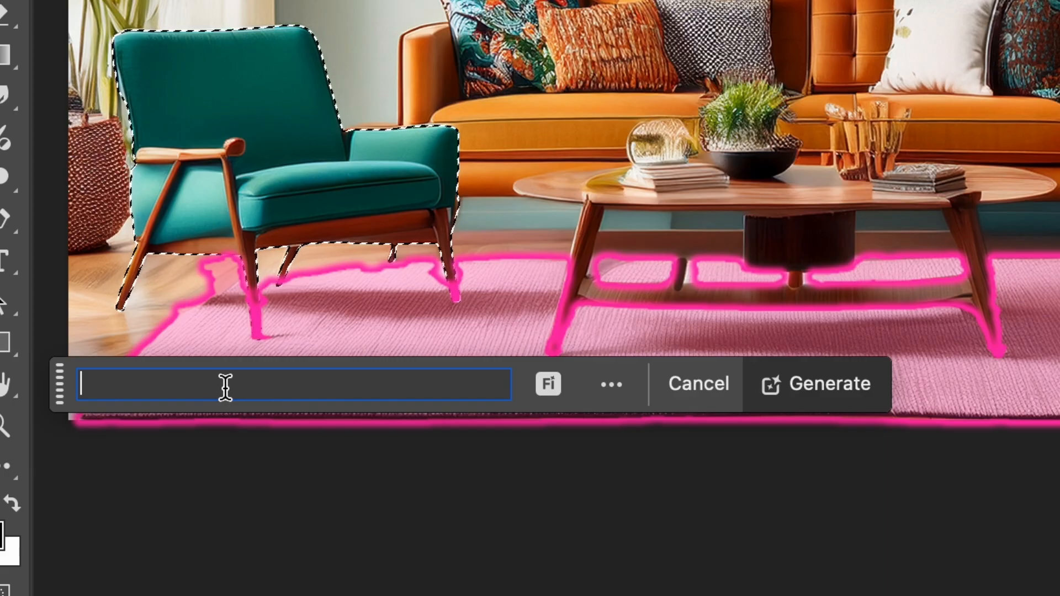
text(Arm )
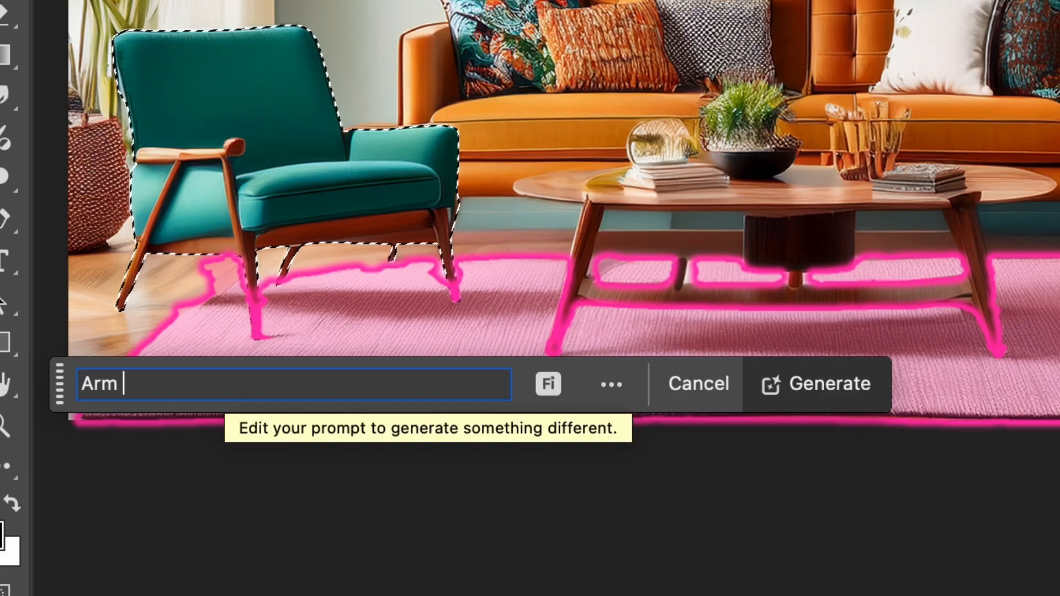
text(chair in blue)
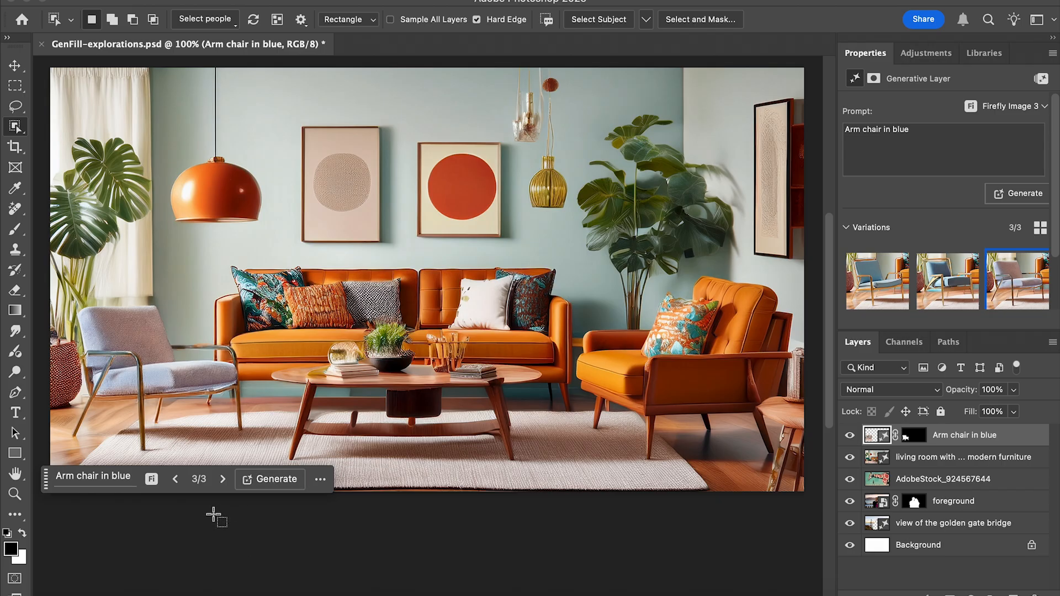
Compare the second and third blue armchair variations and generate another set from the same prompt.
click(177, 486)
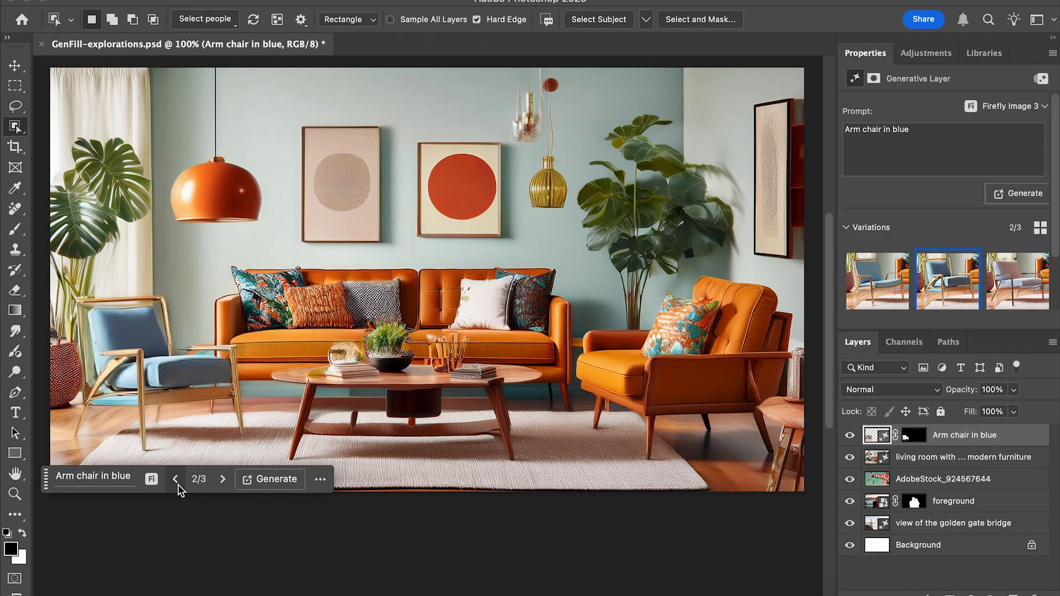
click(225, 482)
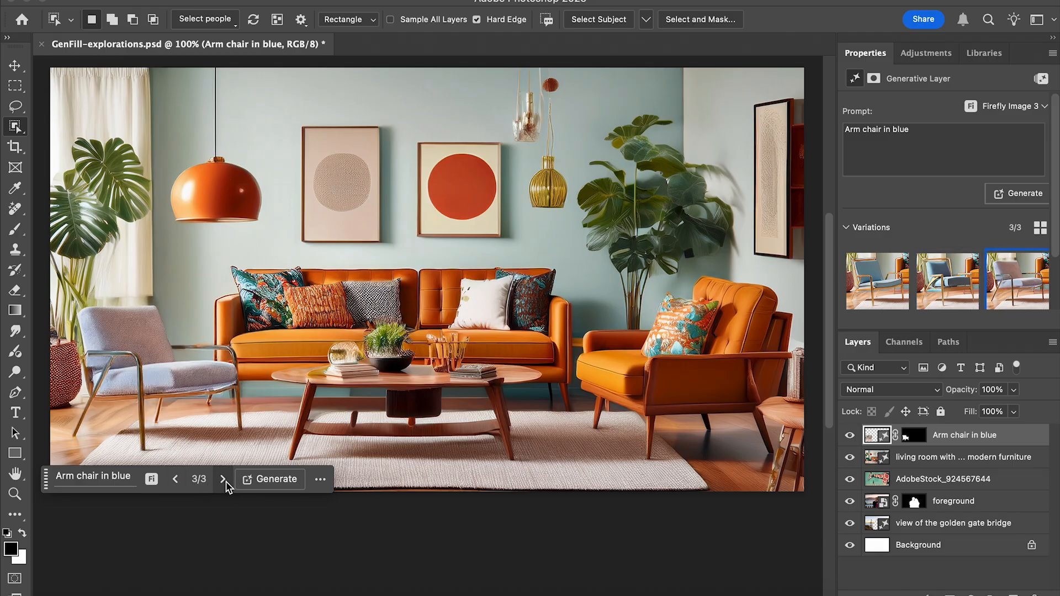
click(265, 482)
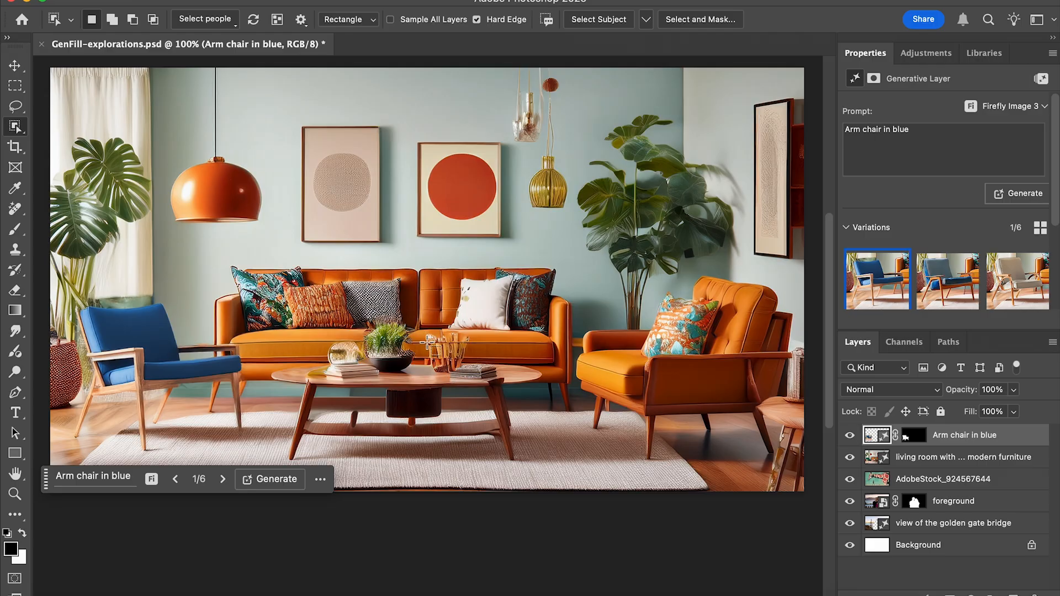
On the living room layer, select the decorative glass holder on the coffee table with the Object Selection tool and remove it.
click(945, 459)
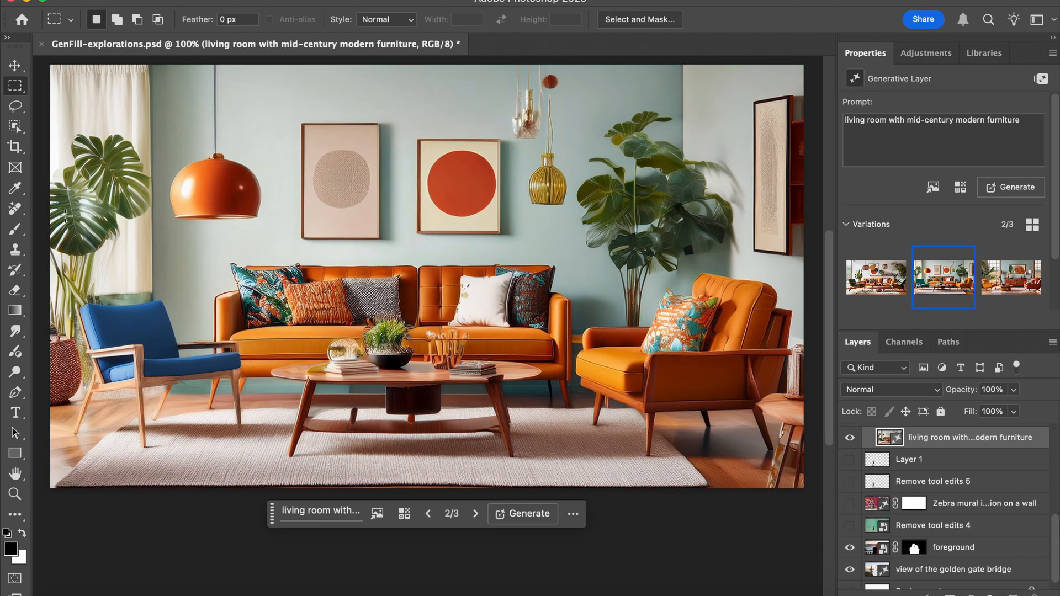
click(16, 127)
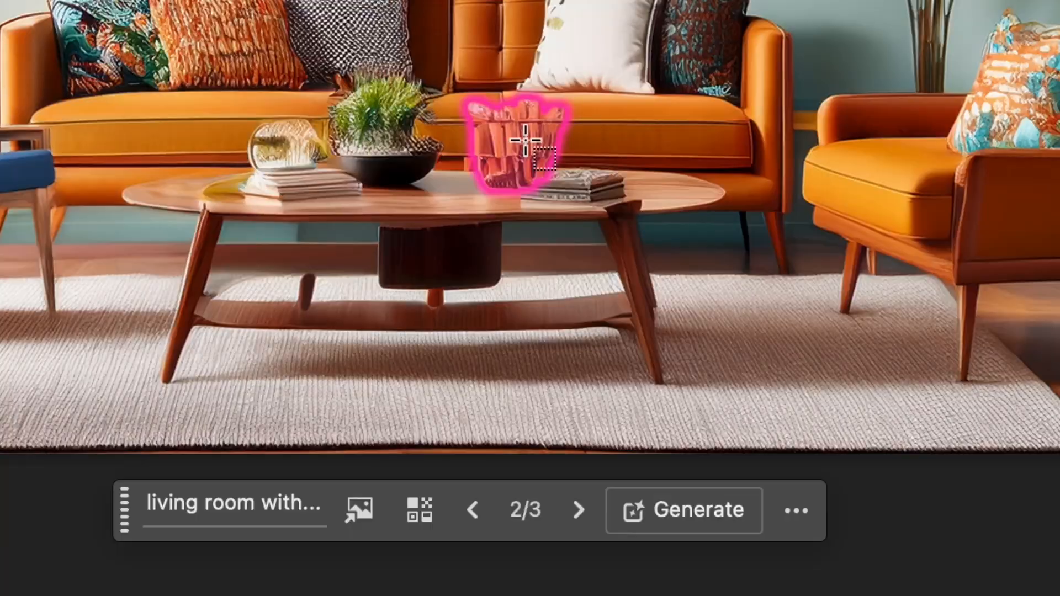
click(518, 139)
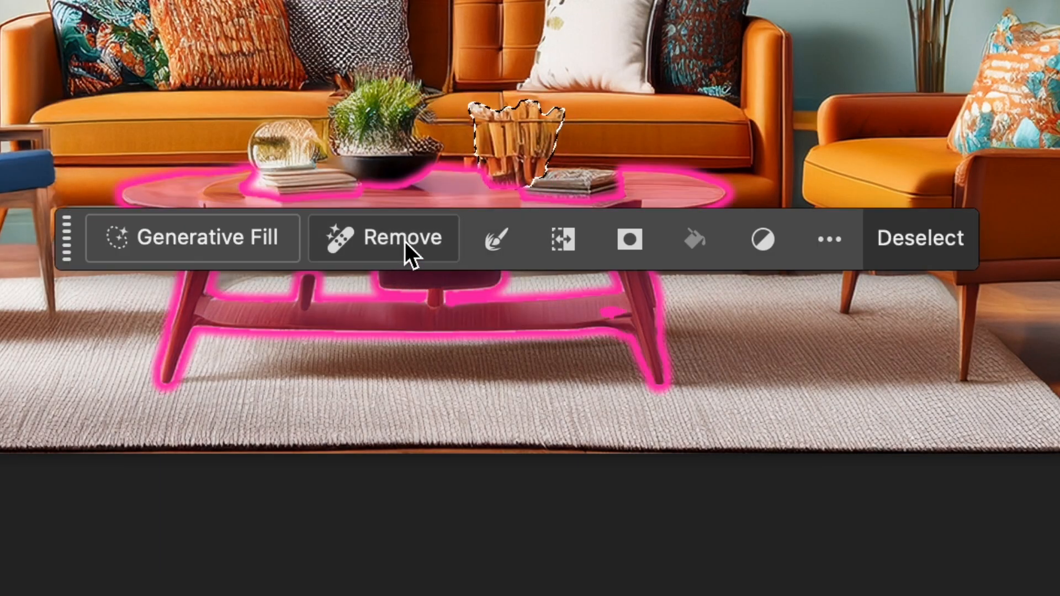
click(407, 253)
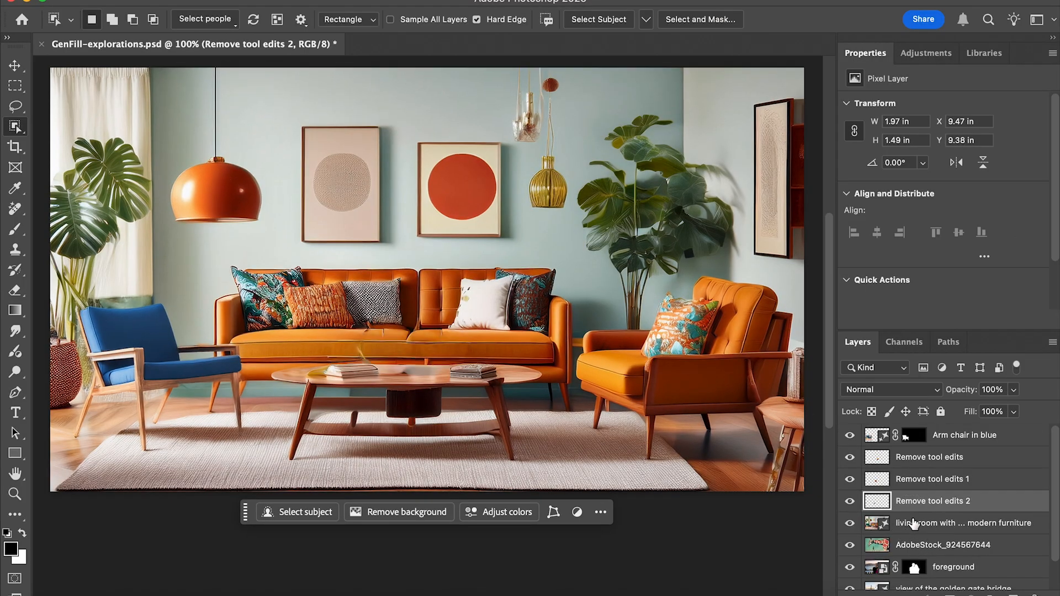
On the living room layer, select the framed picture beside the orange lamp and enter the Generative Fill prompt "wall art of a pond and lil".
click(914, 523)
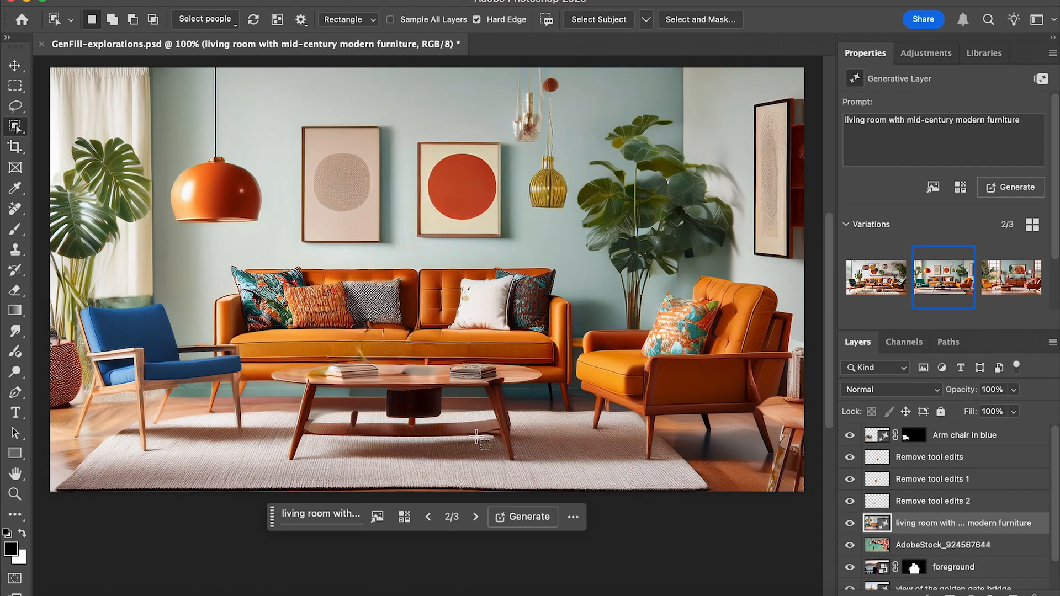
click(340, 183)
click(197, 265)
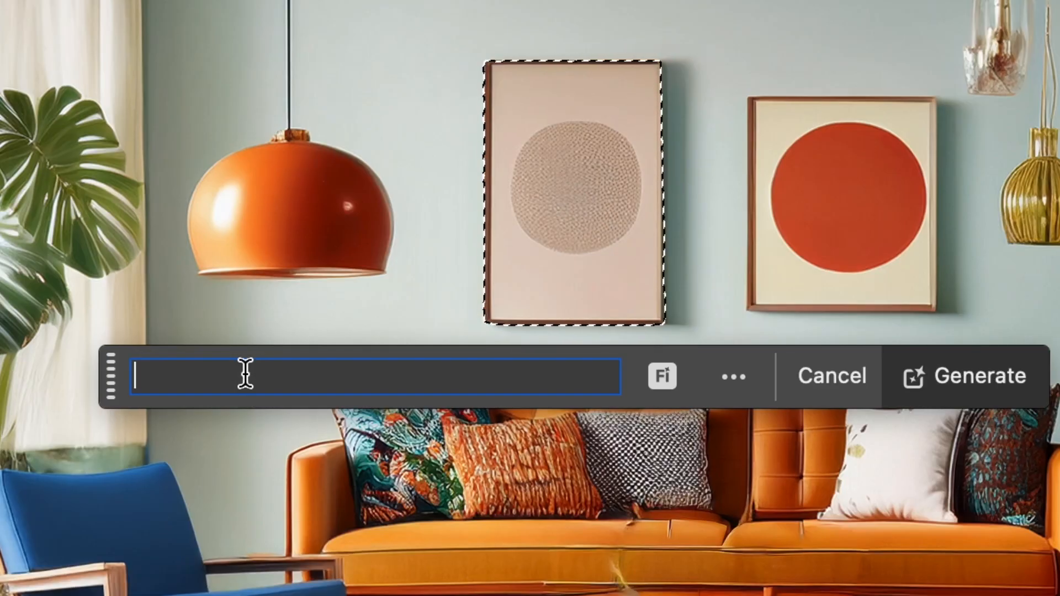
text(wall art of a pond and lil)
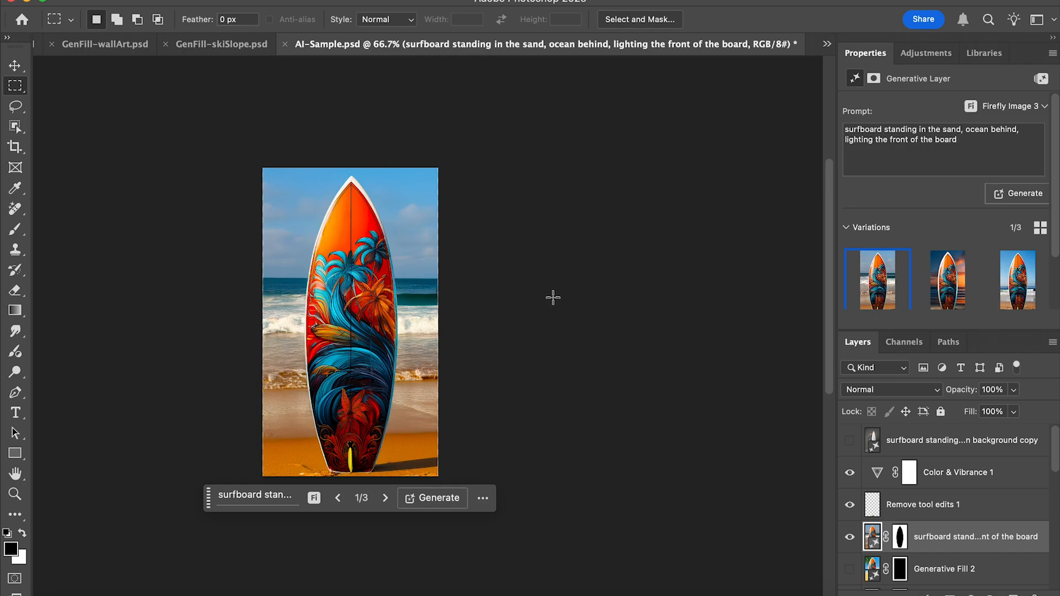
Crop the surfboard image at 16:9, enlarge the frame to the full height of the board, and fill the added canvas using Generative Expand.
key(k)
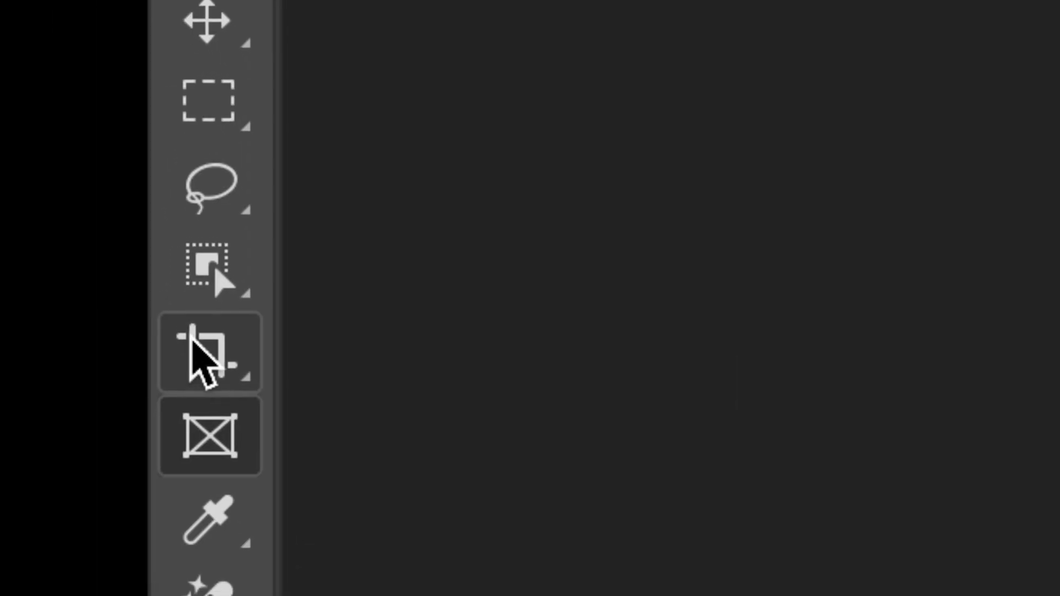
click(10, 142)
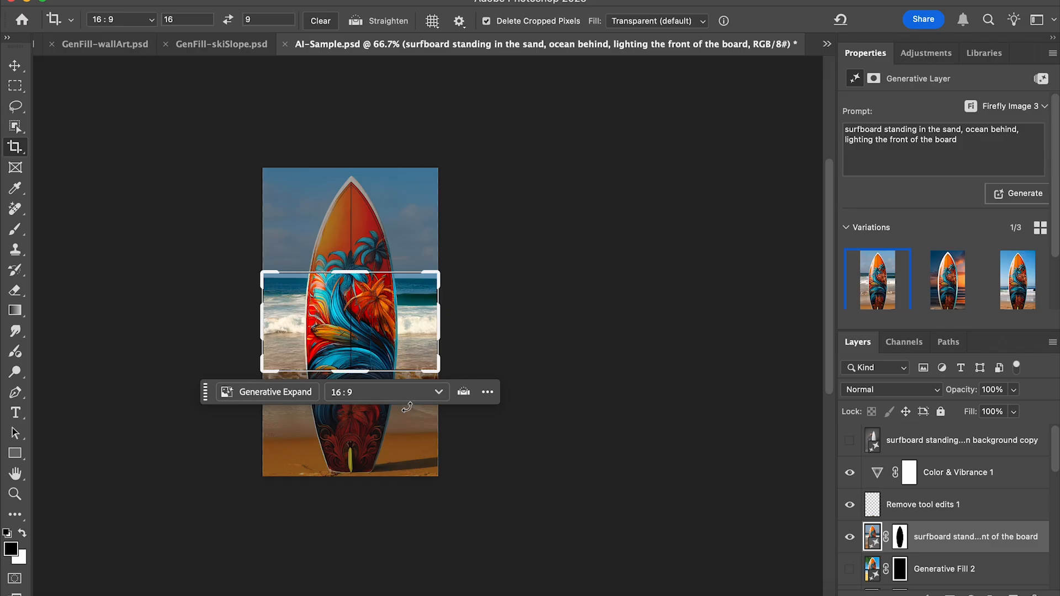
click(408, 392)
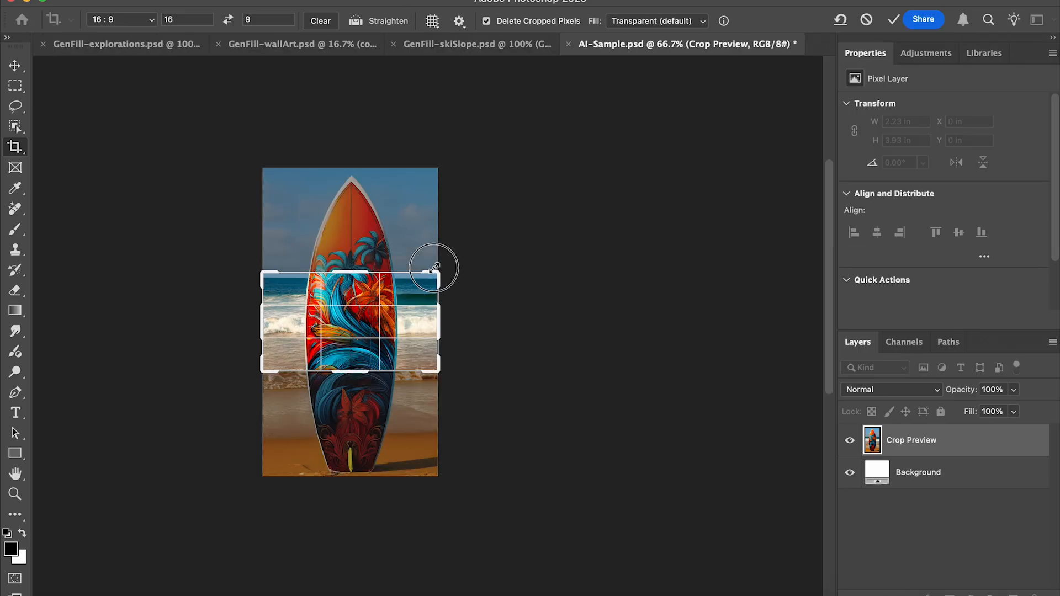
drag(434, 268, 567, 141)
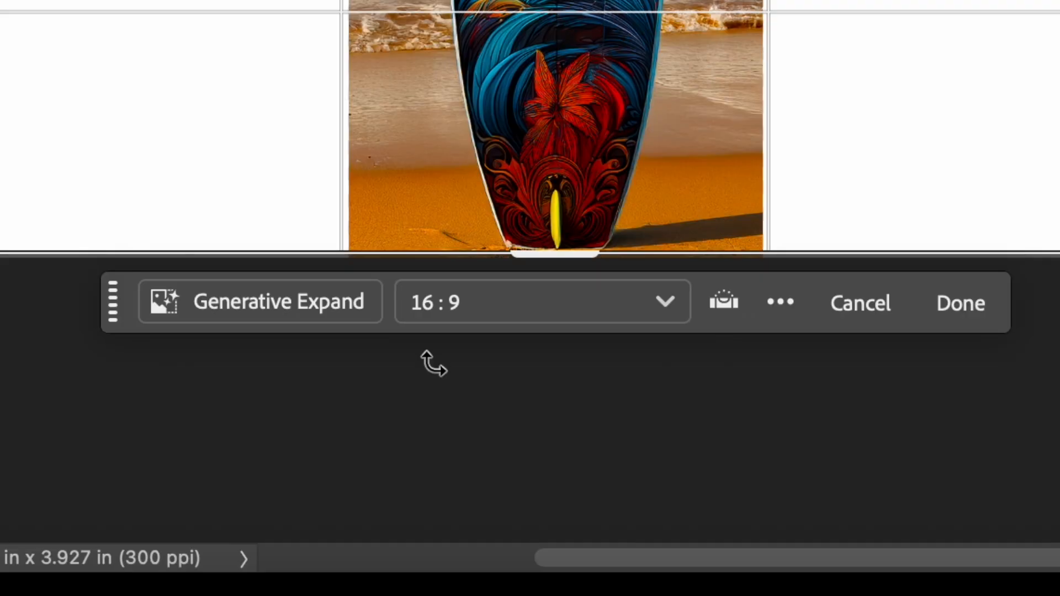
click(330, 289)
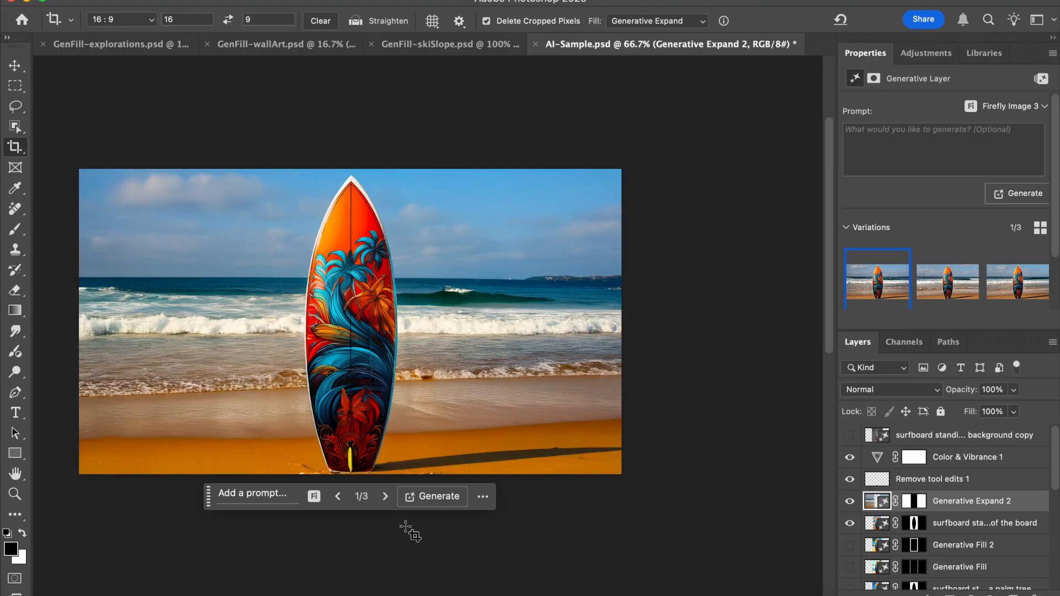
View the second expanded beach variation, and run Generative Expand on the surfboard image with the prompt "2 surfboards".
click(385, 493)
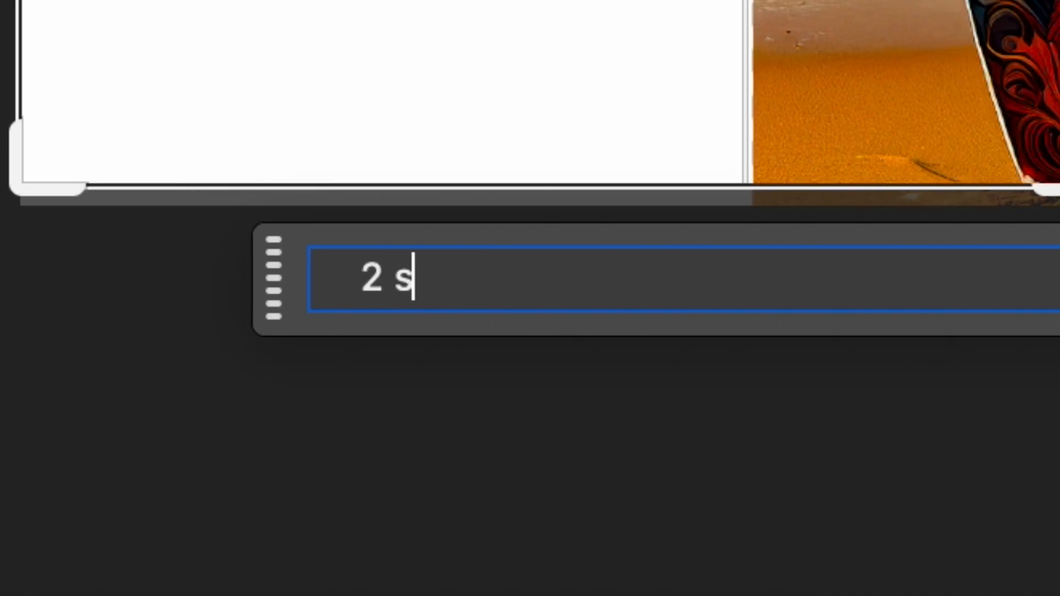
text(urfboards)
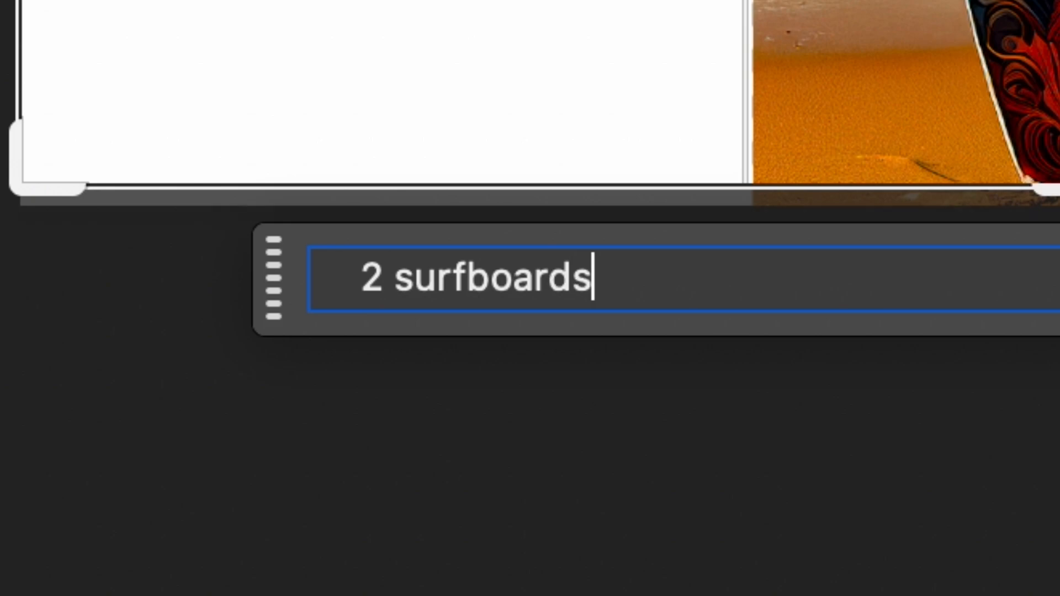
key(Return)
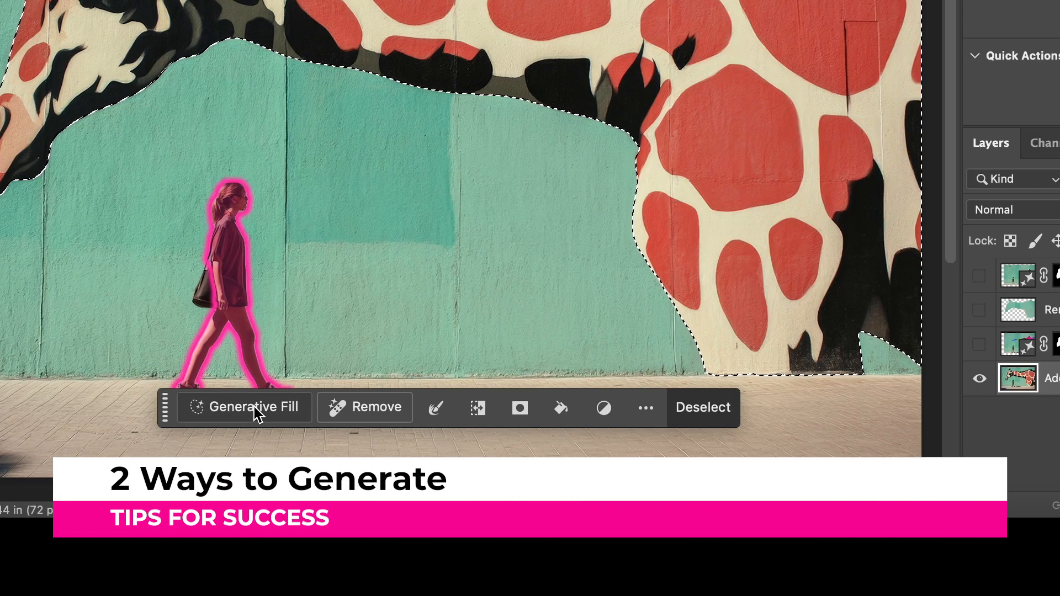
Replace the selected giraffe using Generative Fill, first without a prompt and again with the prompt "colorful paint splatter".
click(254, 407)
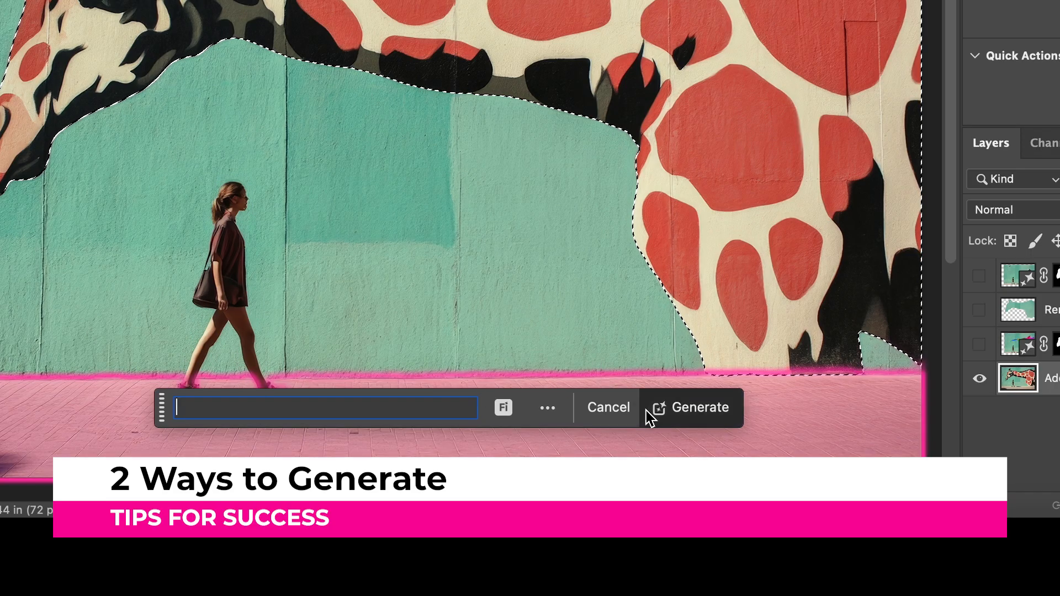
click(691, 410)
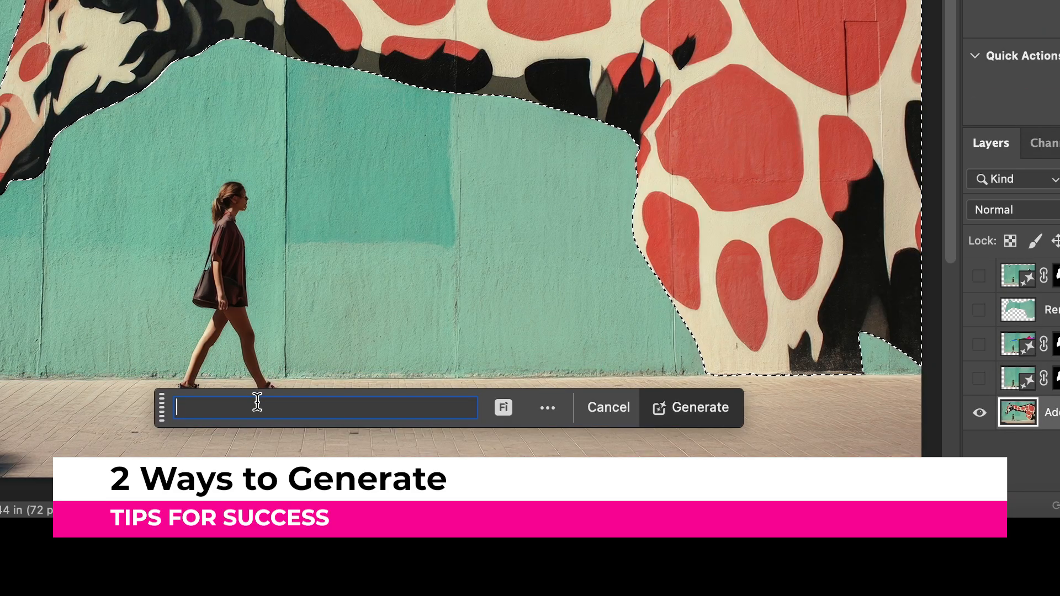
text(colorful paint splatter)
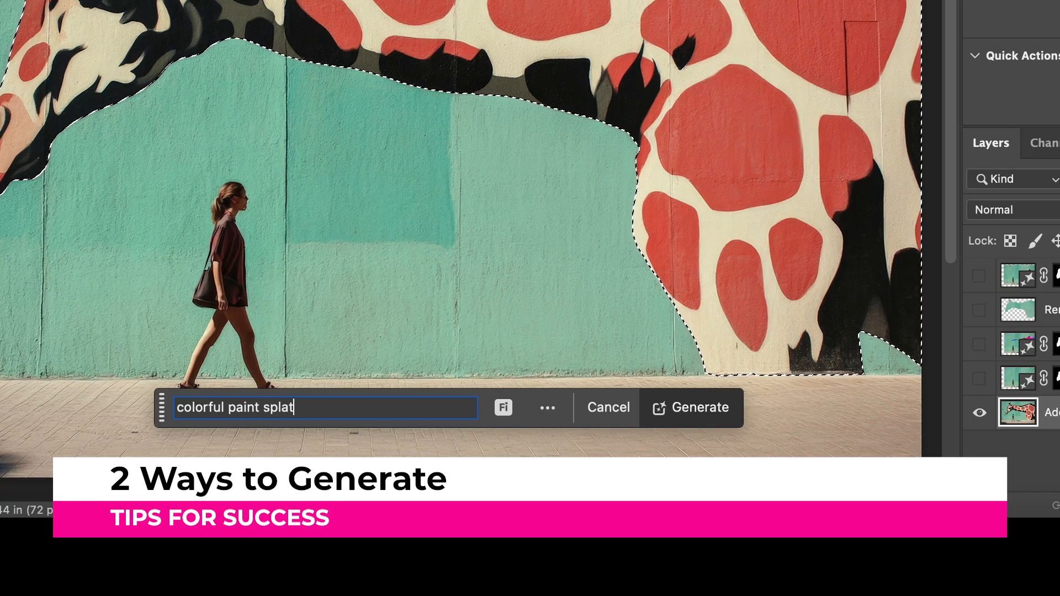
click(674, 420)
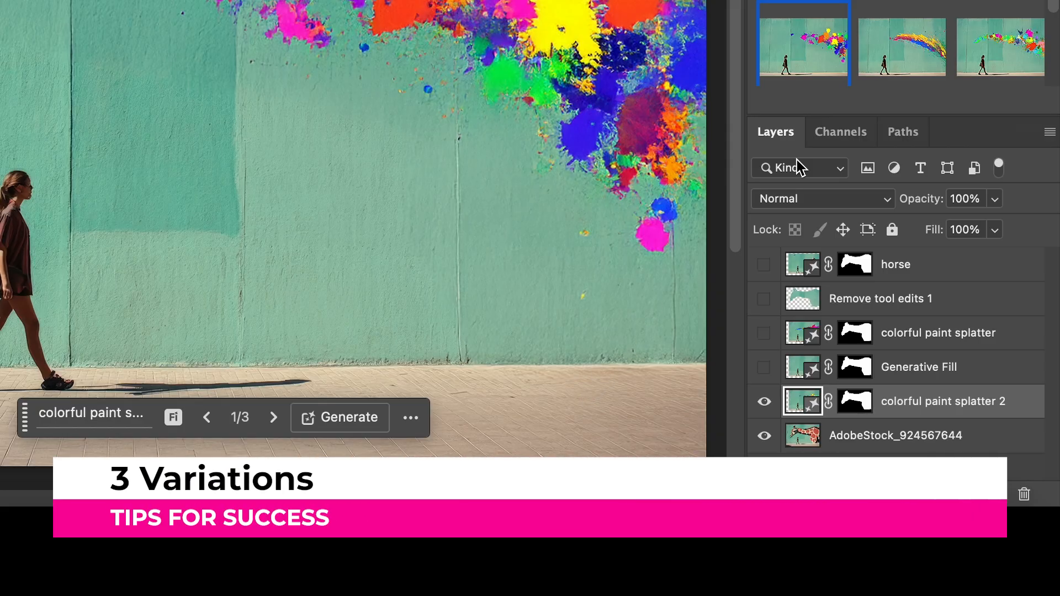
Compare the three paint splatter variations and switch to the second one.
click(902, 43)
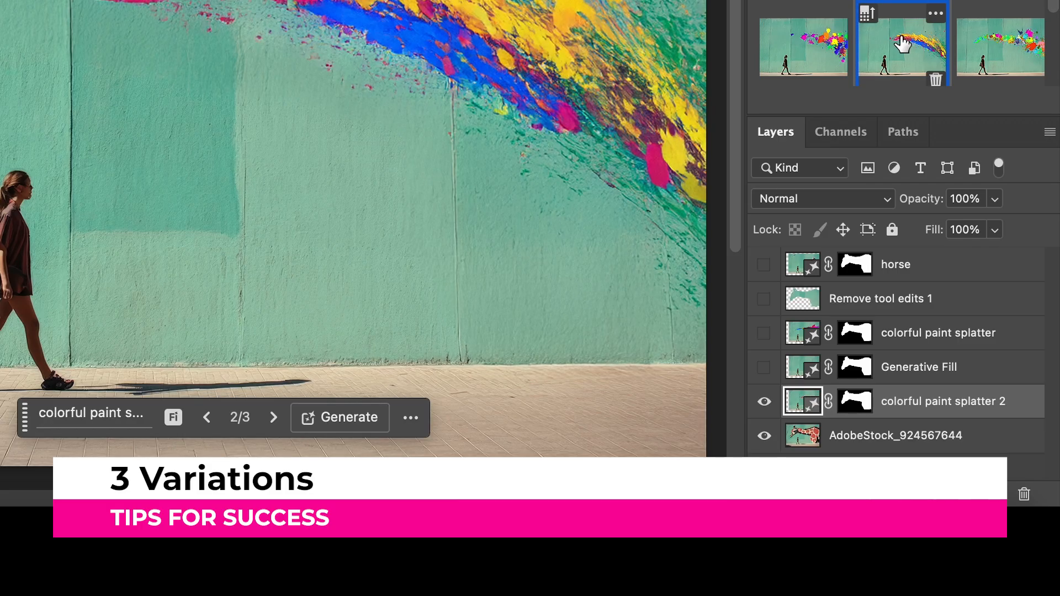
click(988, 42)
click(817, 43)
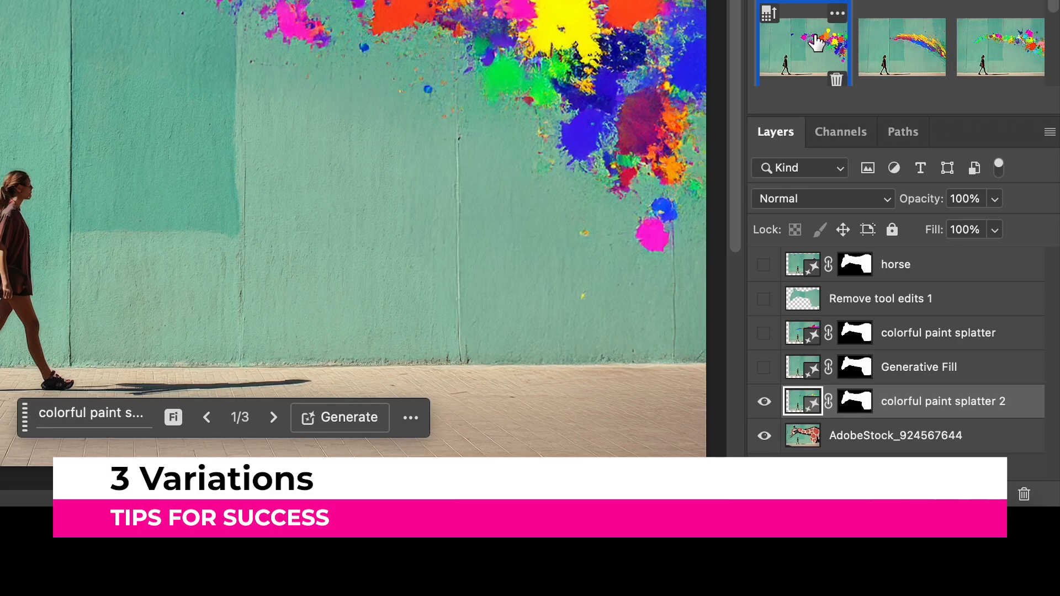
click(275, 424)
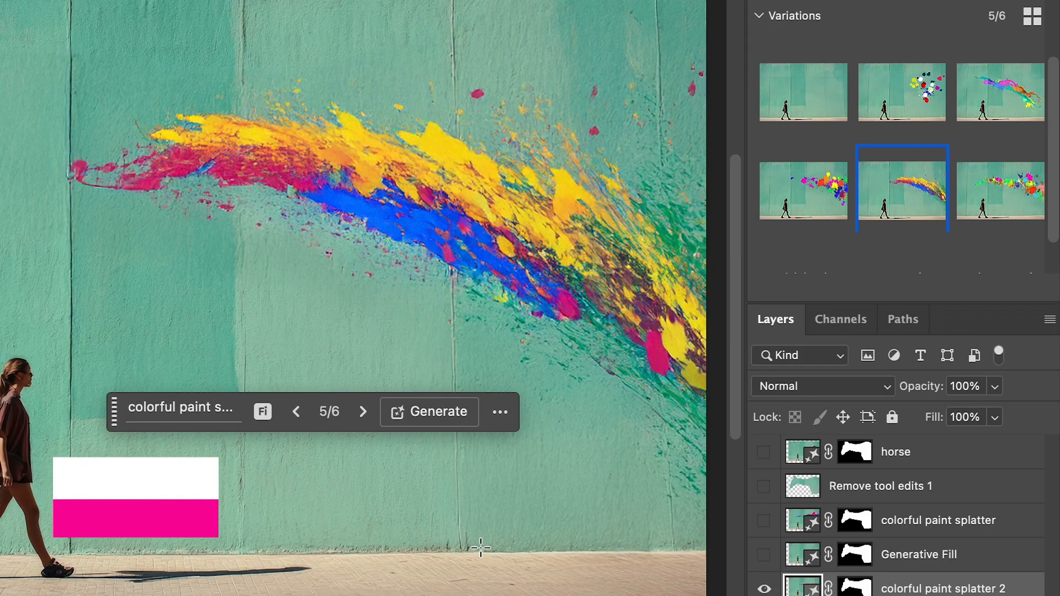
Open the additional generation options for the fifth paint splatter variation.
click(500, 411)
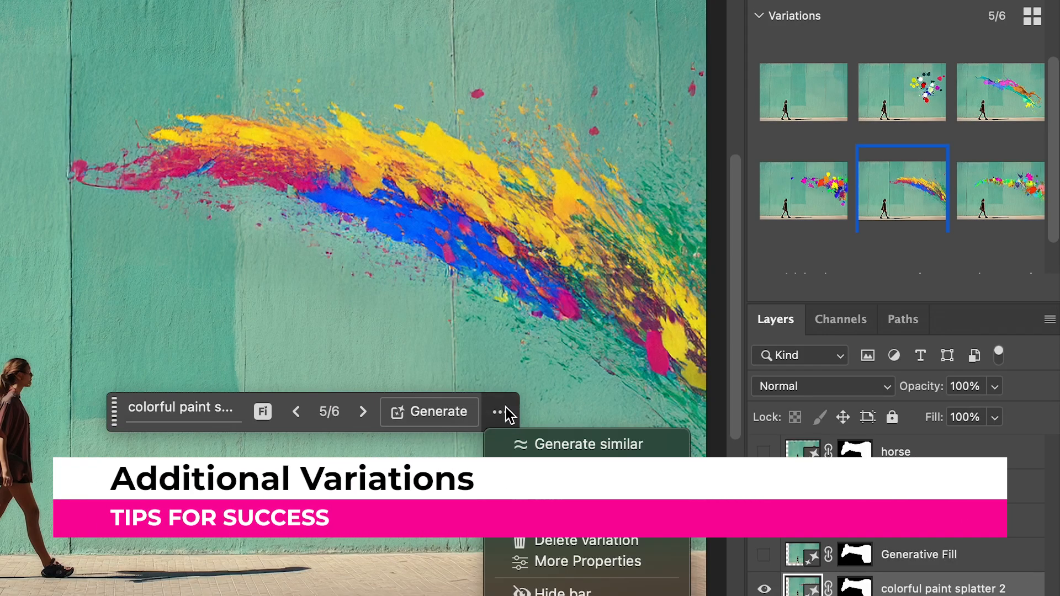